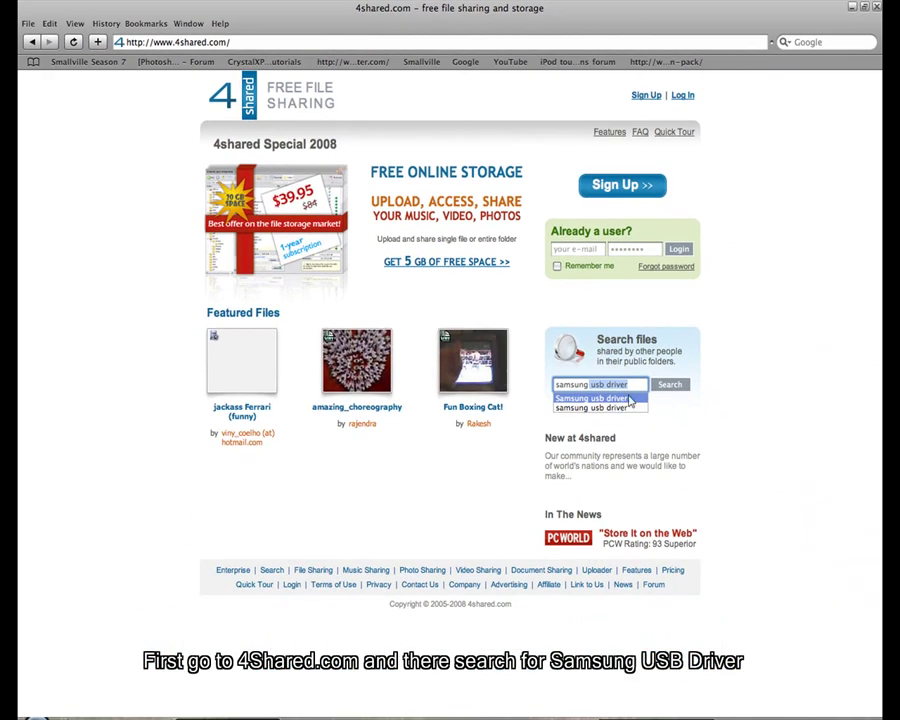
# Search the shared files for "samsung usb driver" and open the Samsung_USB_Driver_Installer.rar result
pyautogui.click(630, 399)
pyautogui.click(669, 384)
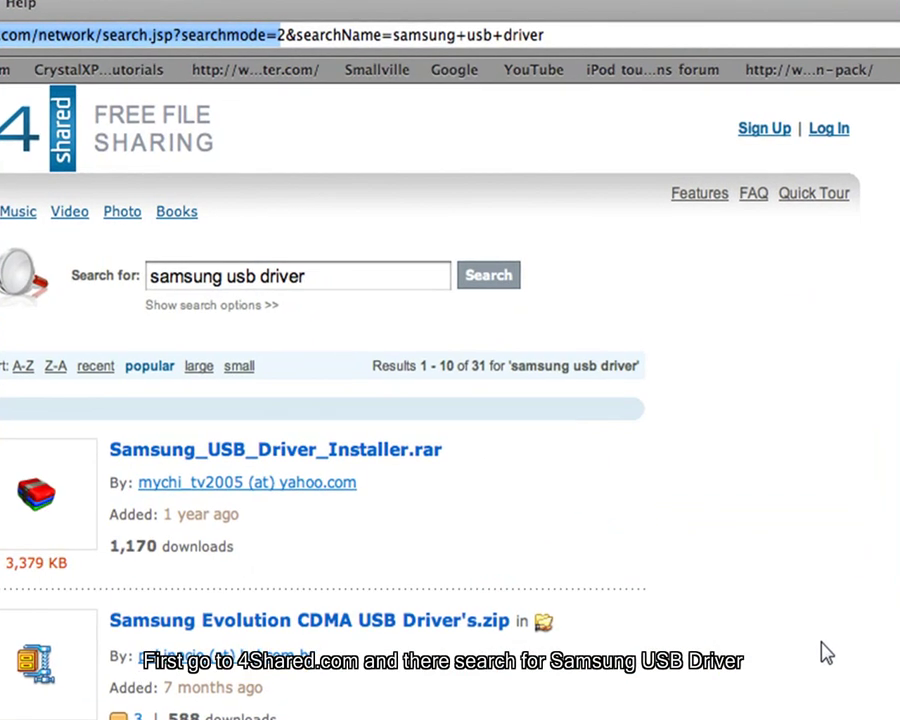
pyautogui.scroll(-2, 357, 650)
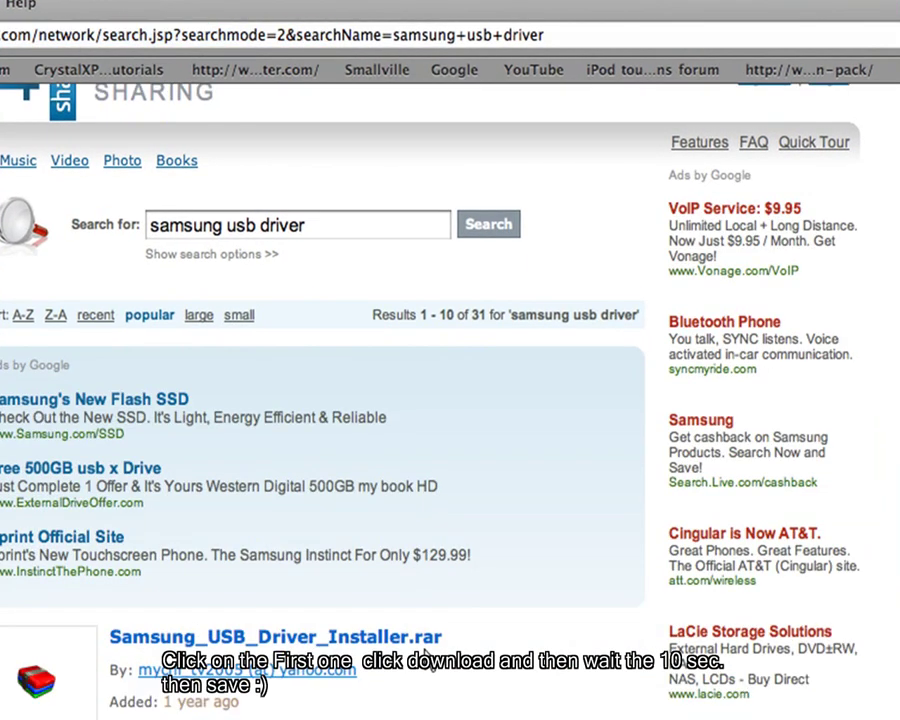
pyautogui.click(420, 638)
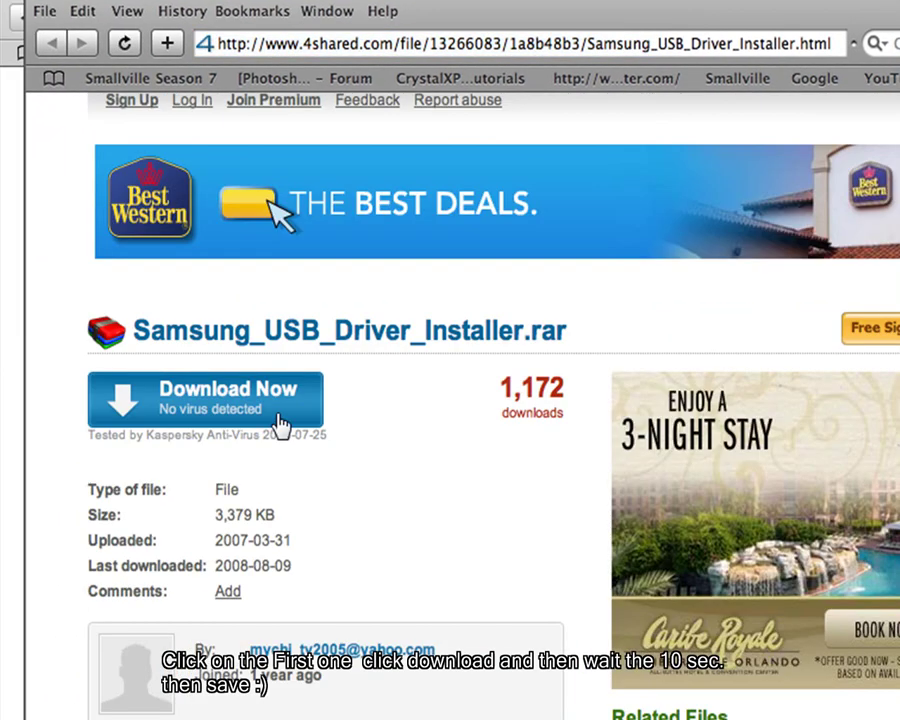
# Download Samsung_USB_Driver_Installer.rar after the waiting period and save it to the desktop
pyautogui.click(280, 426)
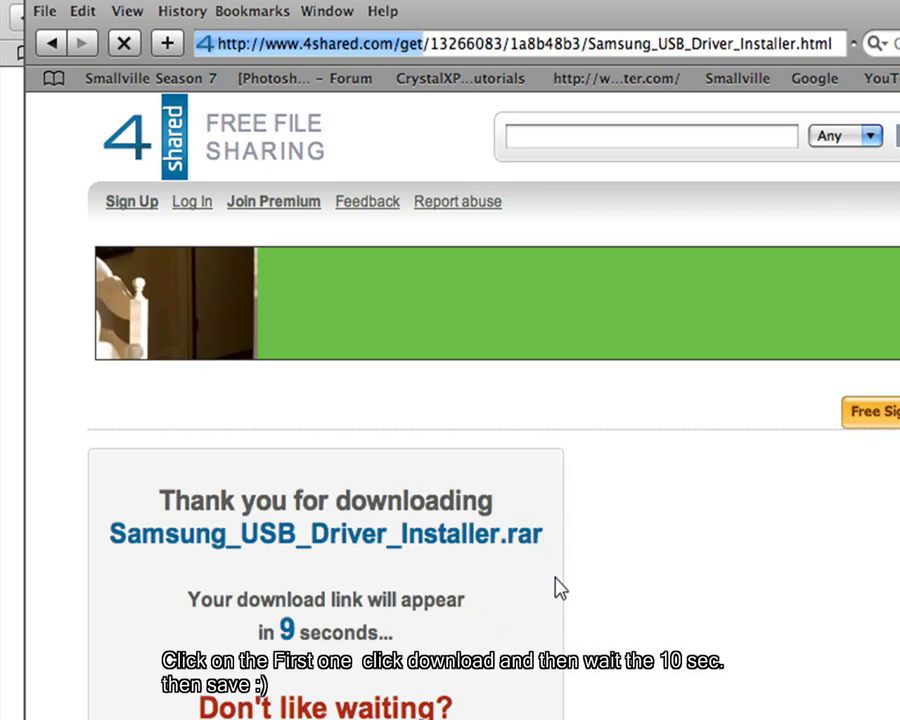
pyautogui.scroll(-1, 570, 560)
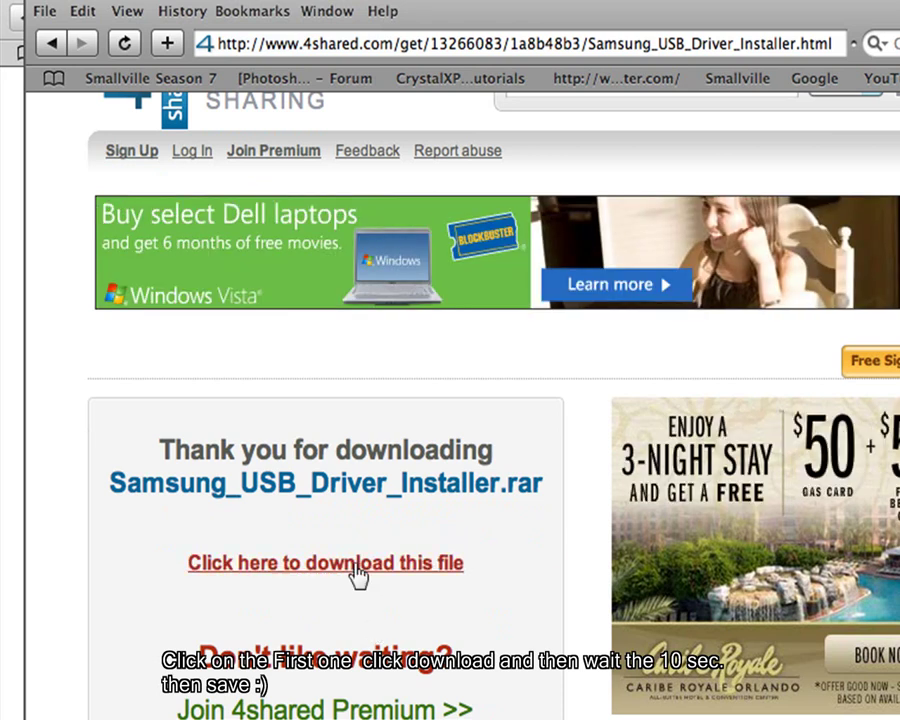
pyautogui.click(357, 577)
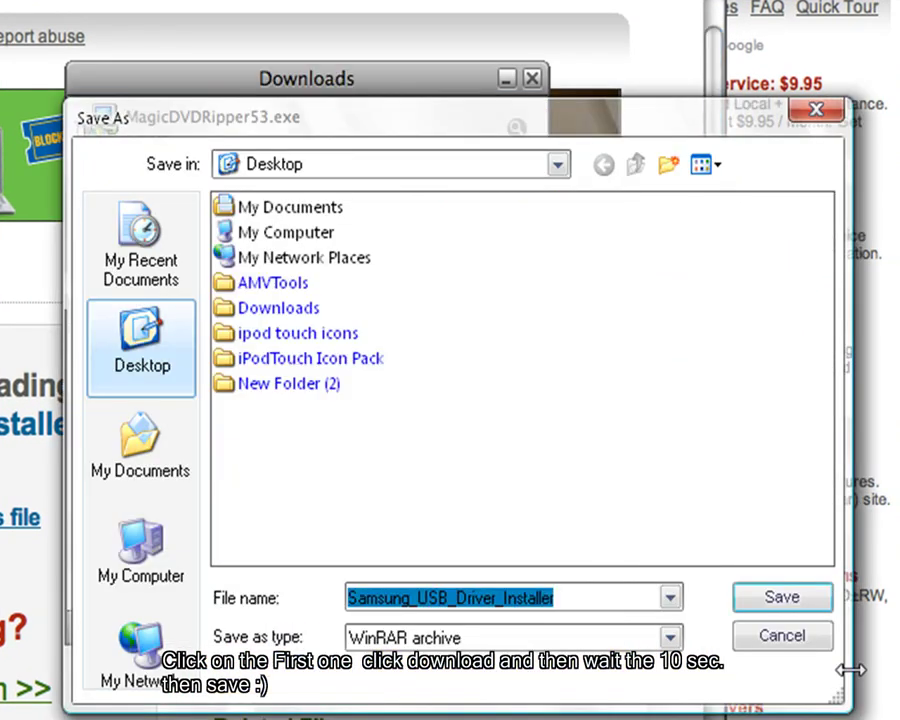
pyautogui.click(785, 598)
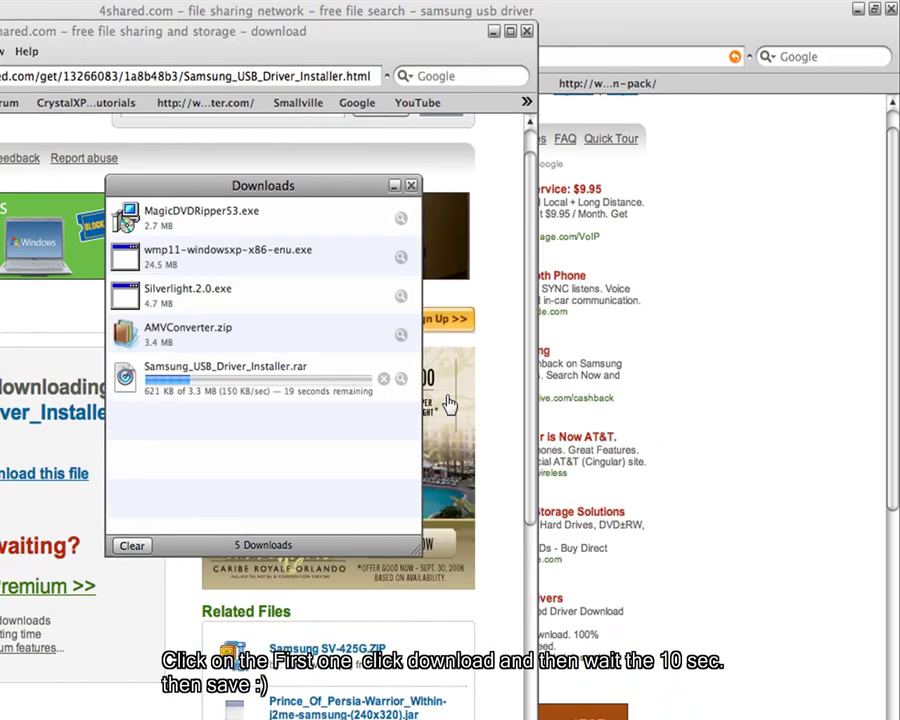
# Close the file's download page, minimize the search results window and close the downloads list to reveal the desktop
pyautogui.click(527, 31)
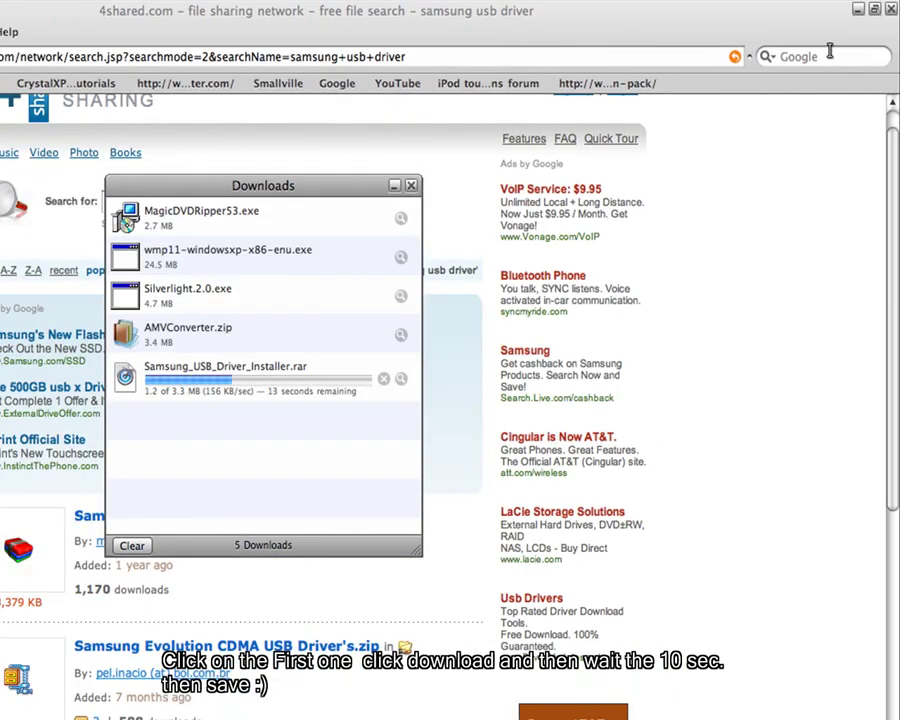
pyautogui.click(858, 10)
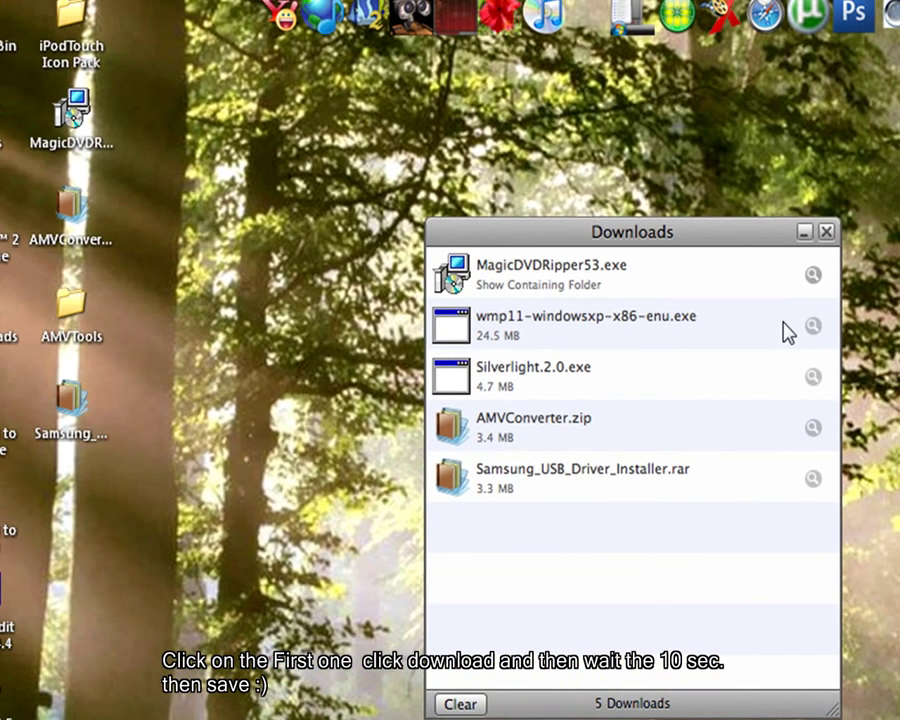
pyautogui.click(826, 231)
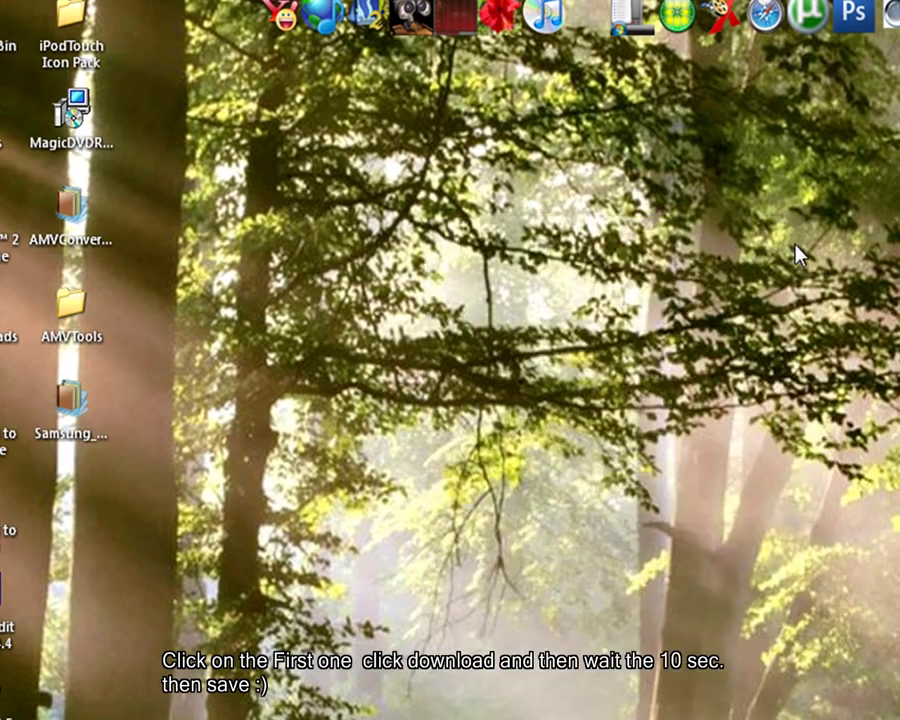
# Extract the Samsung_USB_Driver_Installer archive directly onto the desktop with 7-Zip
pyautogui.click(78, 425)
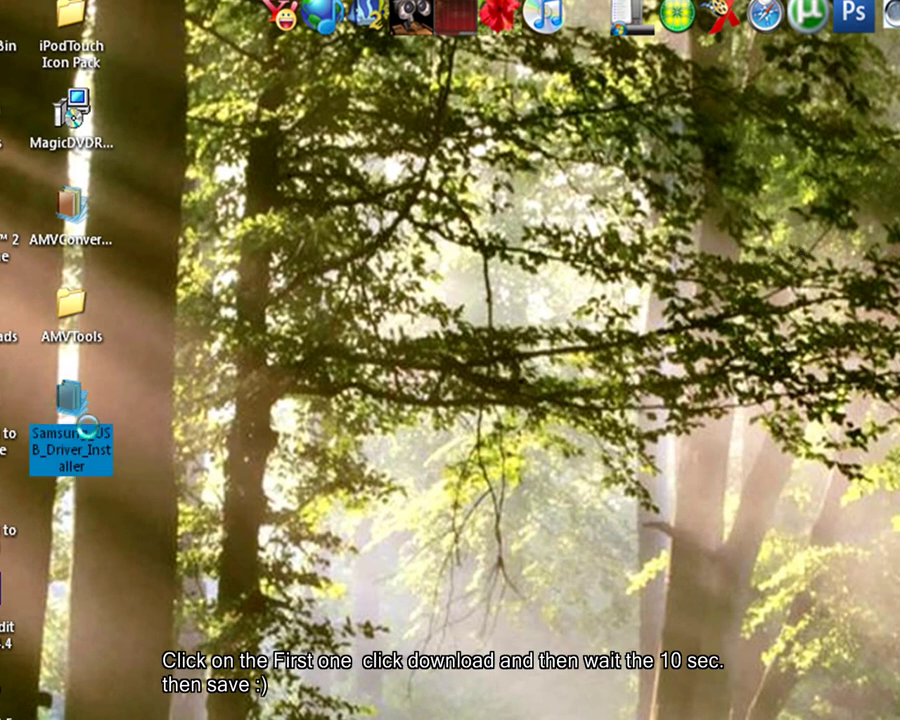
pyautogui.rightClick(78, 425)
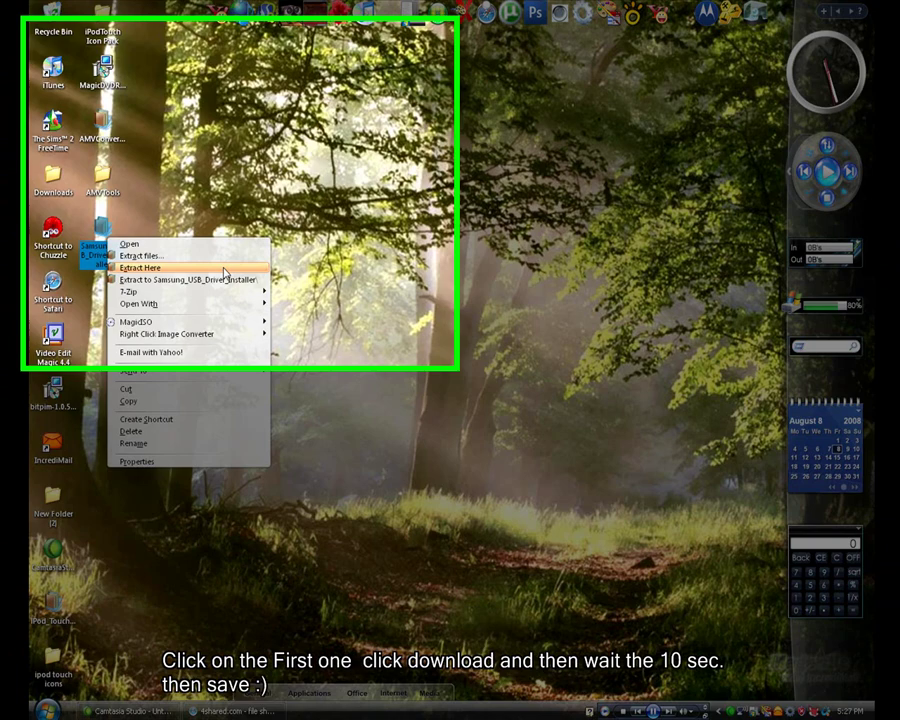
pyautogui.moveTo(242, 293)
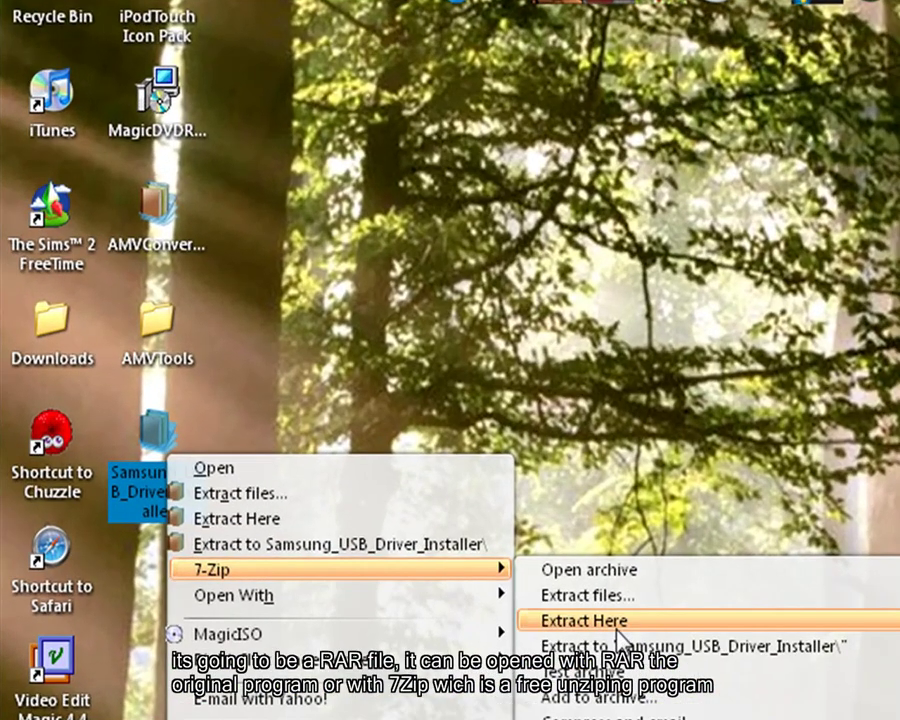
pyautogui.click(617, 630)
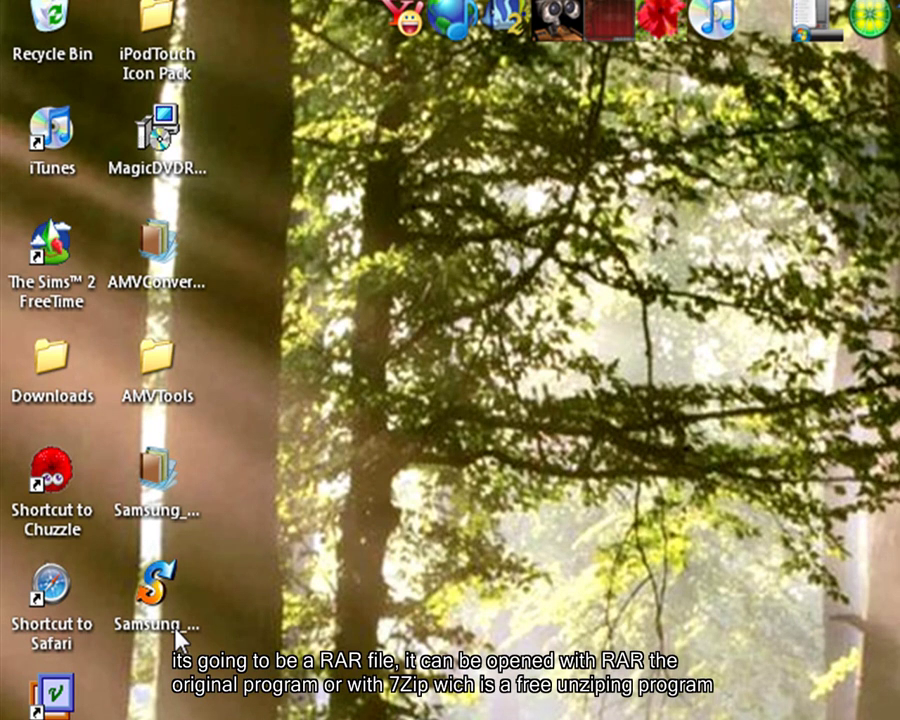
# Launch the extracted Samsung USB driver installer, then cancel its maintenance wizard and exit setup
pyautogui.doubleClick(176, 632)
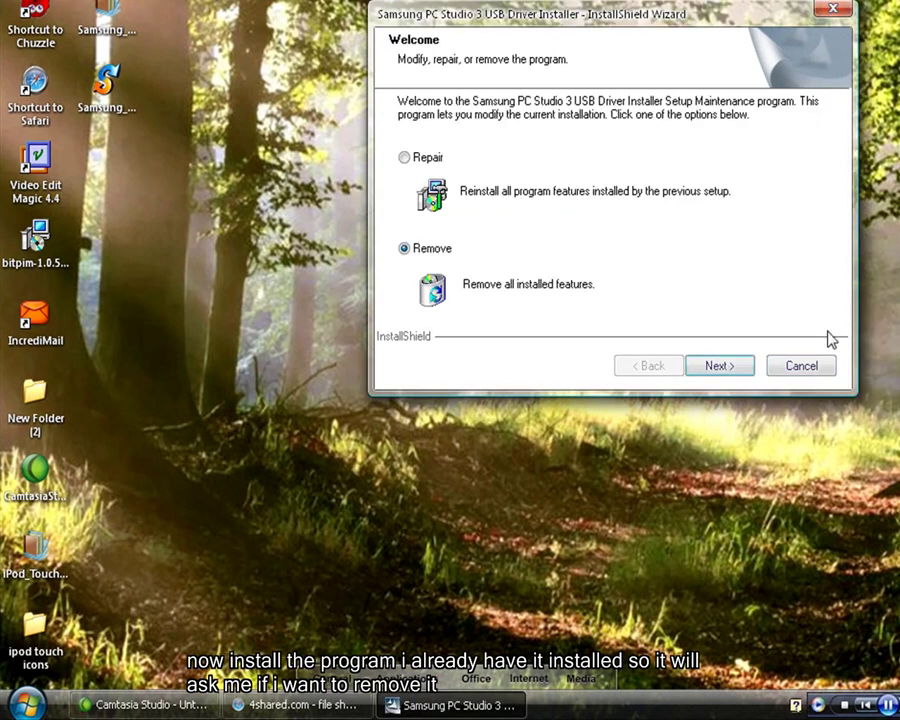
pyautogui.click(816, 372)
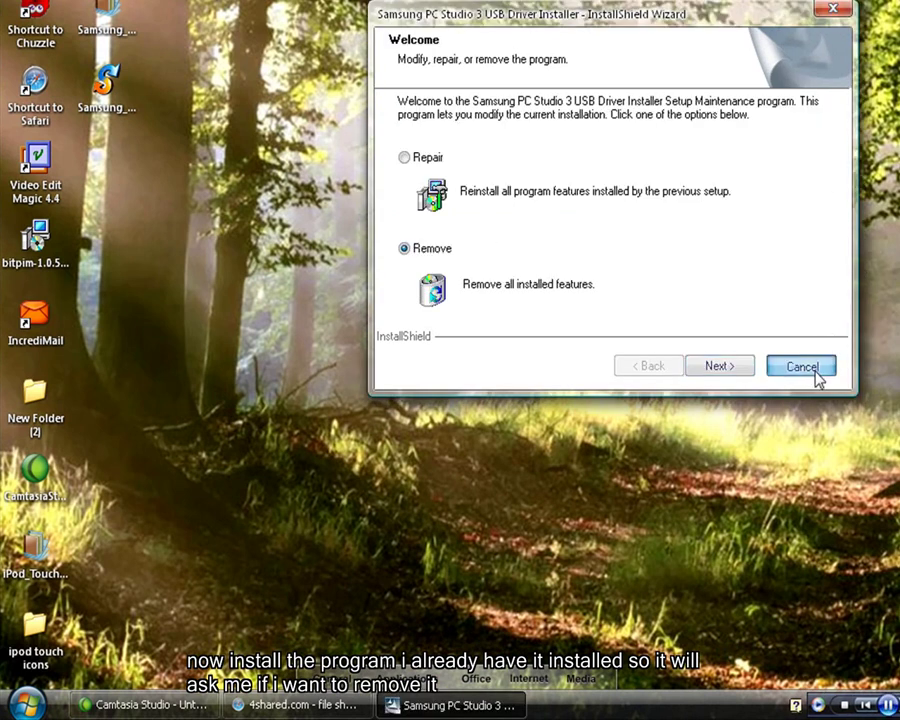
pyautogui.click(578, 246)
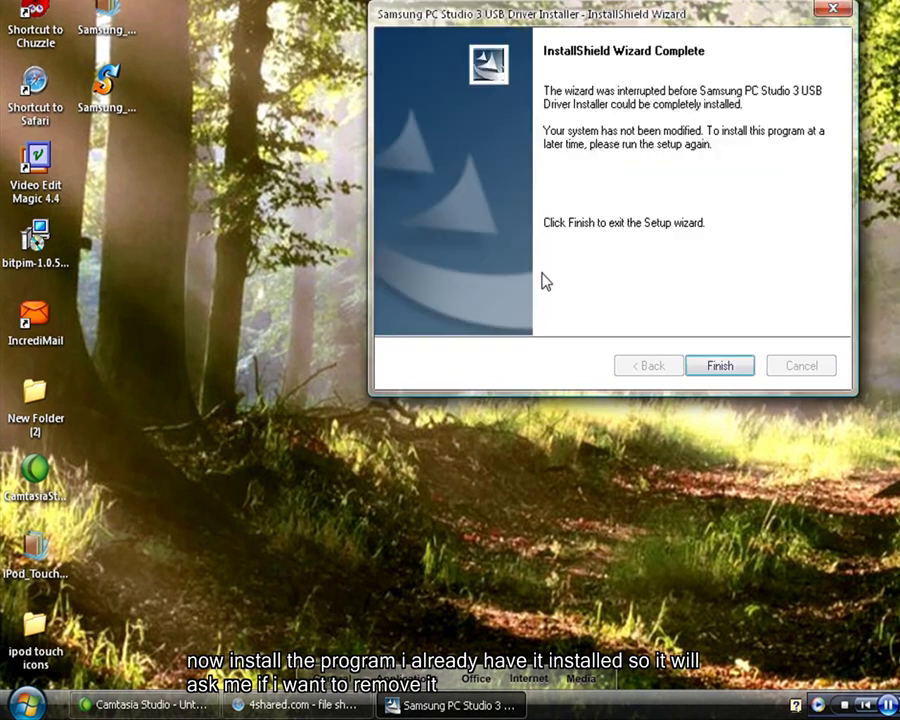
pyautogui.click(708, 362)
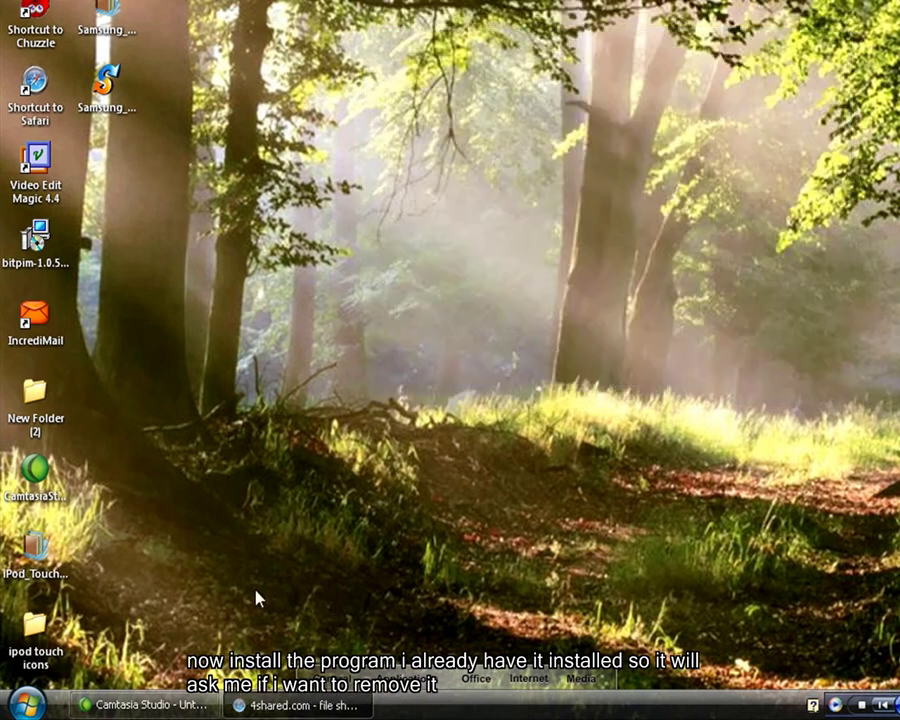
# Return to the Safari window, go to google.com and search for "BitPim"
pyautogui.click(242, 703)
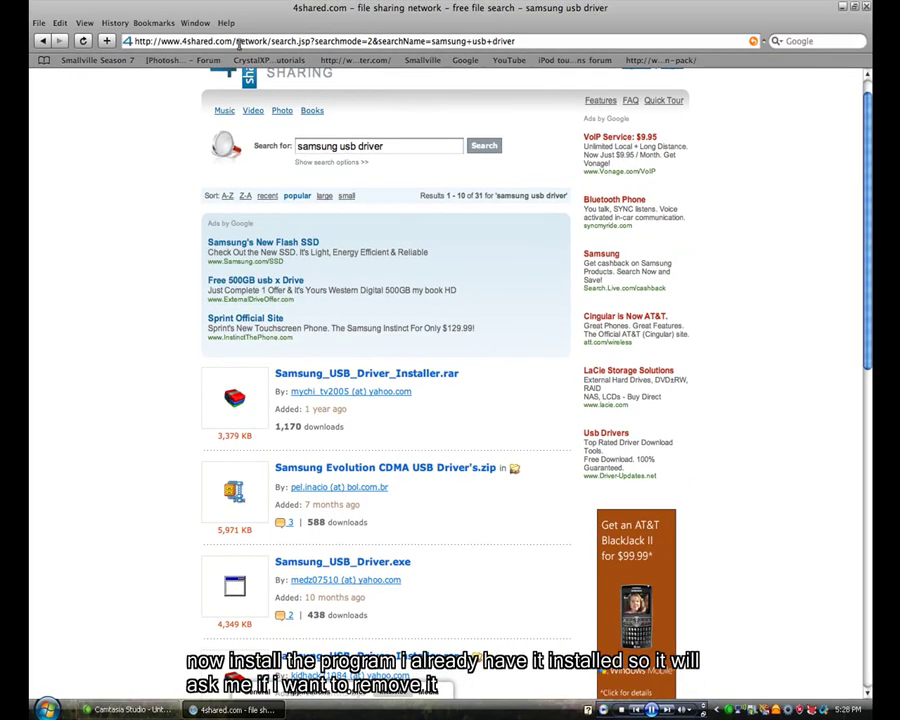
pyautogui.click(238, 41)
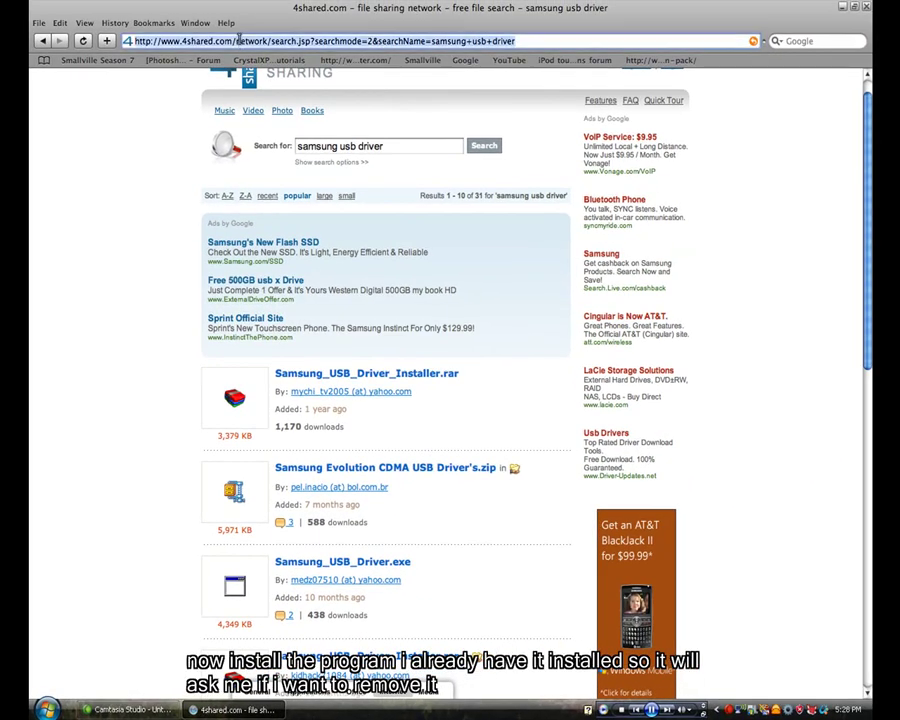
pyautogui.write('google.c')
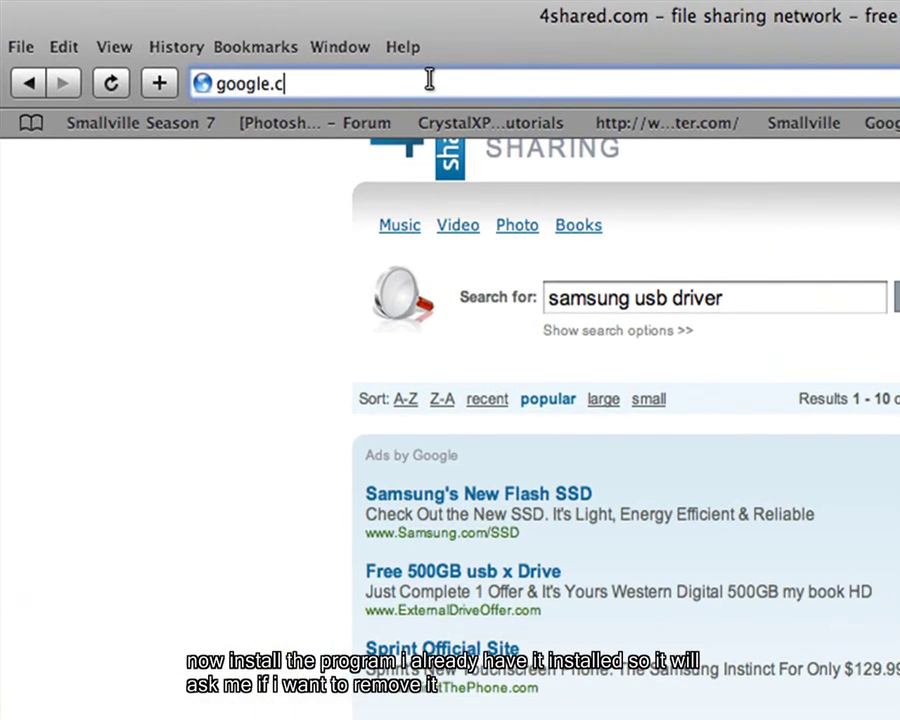
pyautogui.write('om')
pyautogui.press('Return')
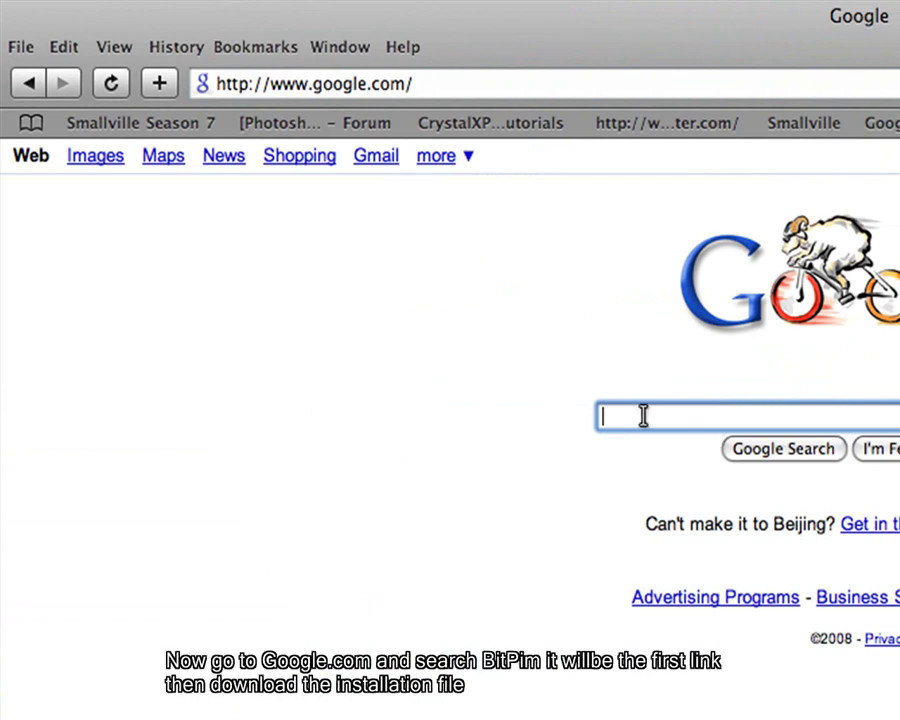
pyautogui.write('BitPim')
pyautogui.click(773, 450)
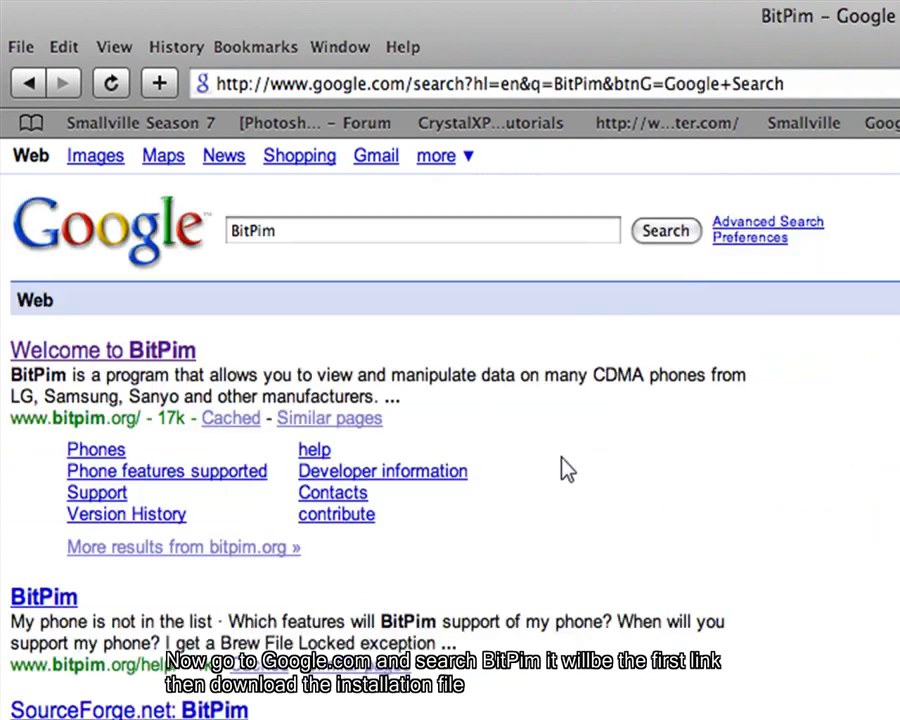
# Download the Windows 2000/XP/Vista installer of BitPim 1.0.5 from bitpim.org, save it to the desktop and minimize the downloads list
pyautogui.click(126, 352)
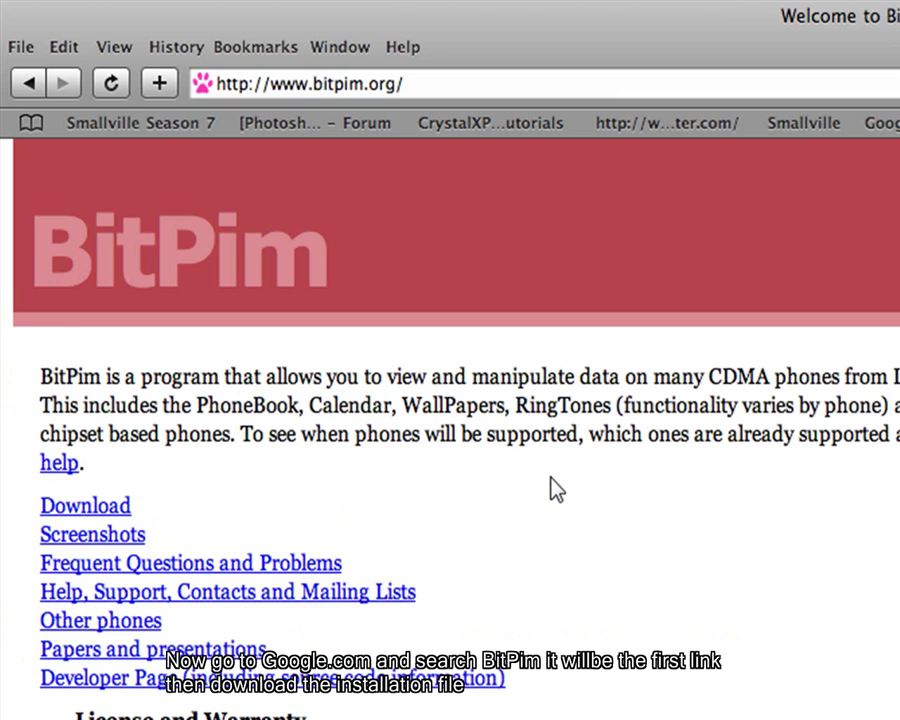
pyautogui.click(111, 514)
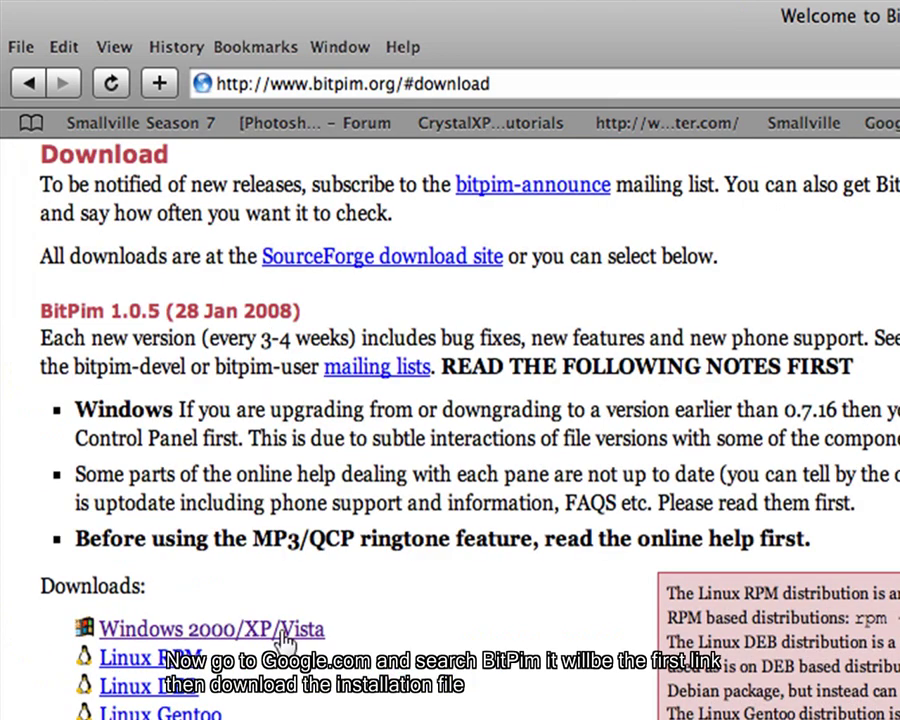
pyautogui.click(248, 636)
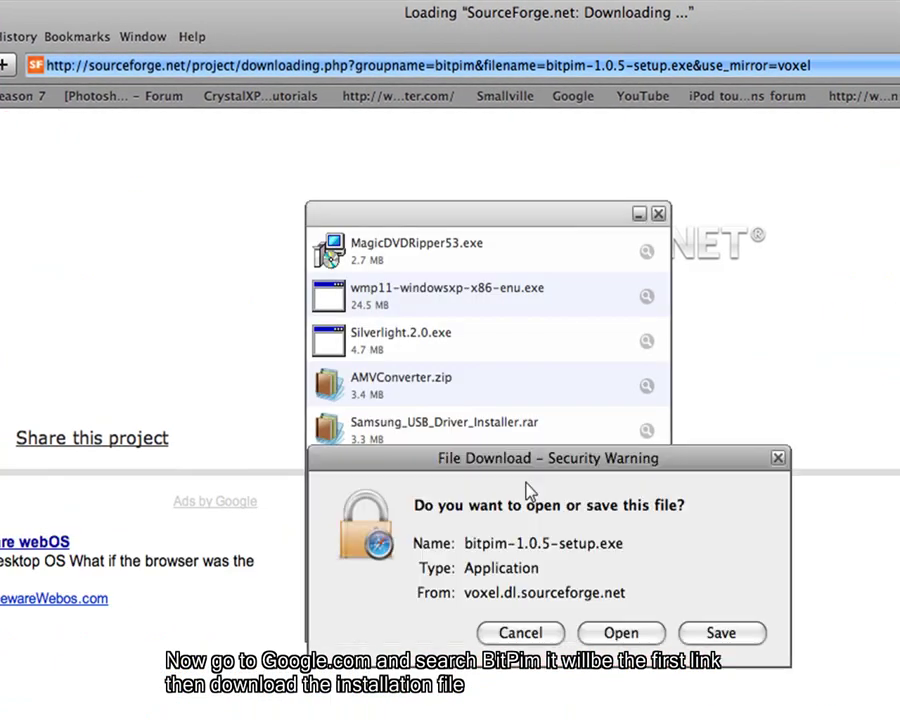
pyautogui.click(721, 634)
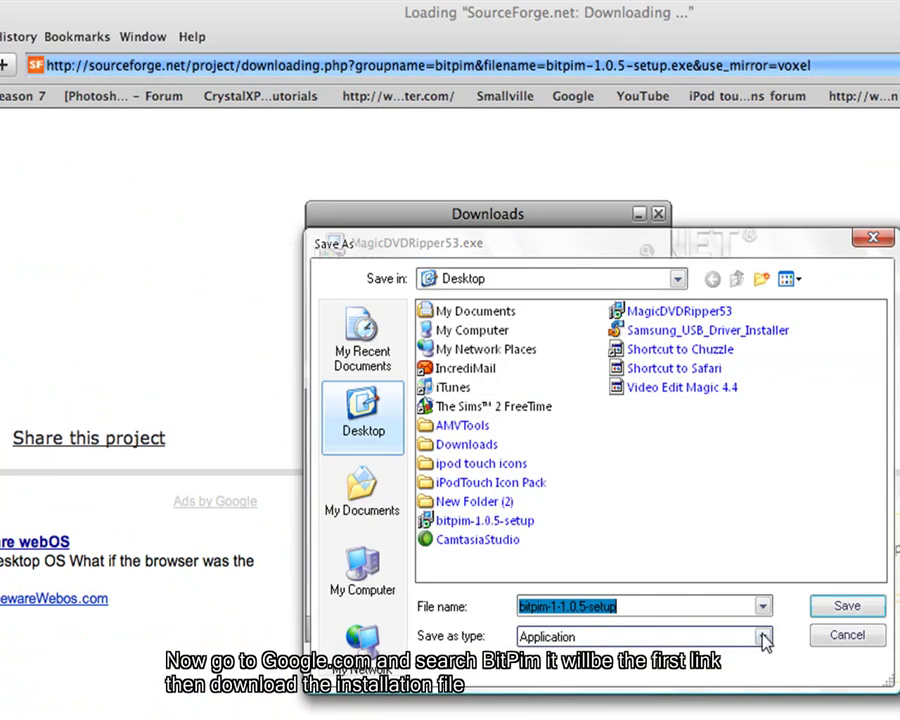
pyautogui.click(826, 612)
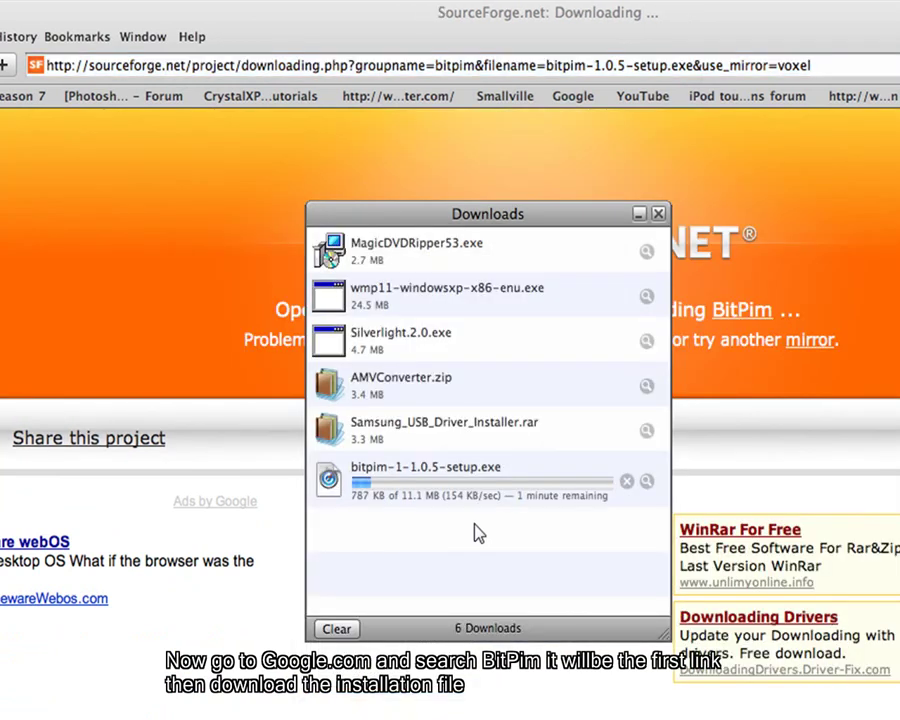
pyautogui.click(639, 215)
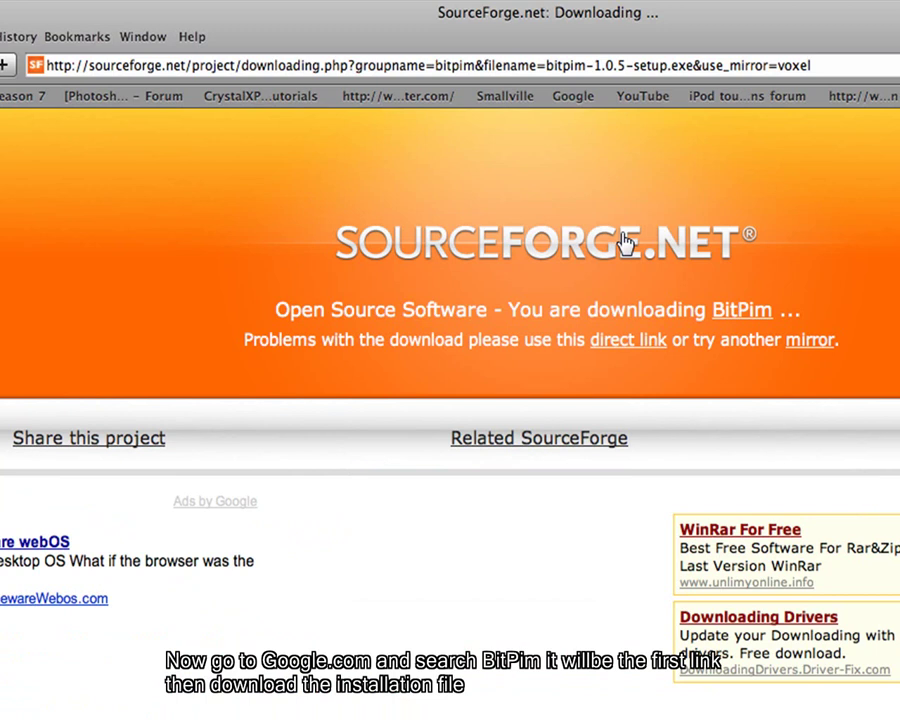
# Open the Zedge website at Zedge.com in the current browser window
pyautogui.click(517, 60)
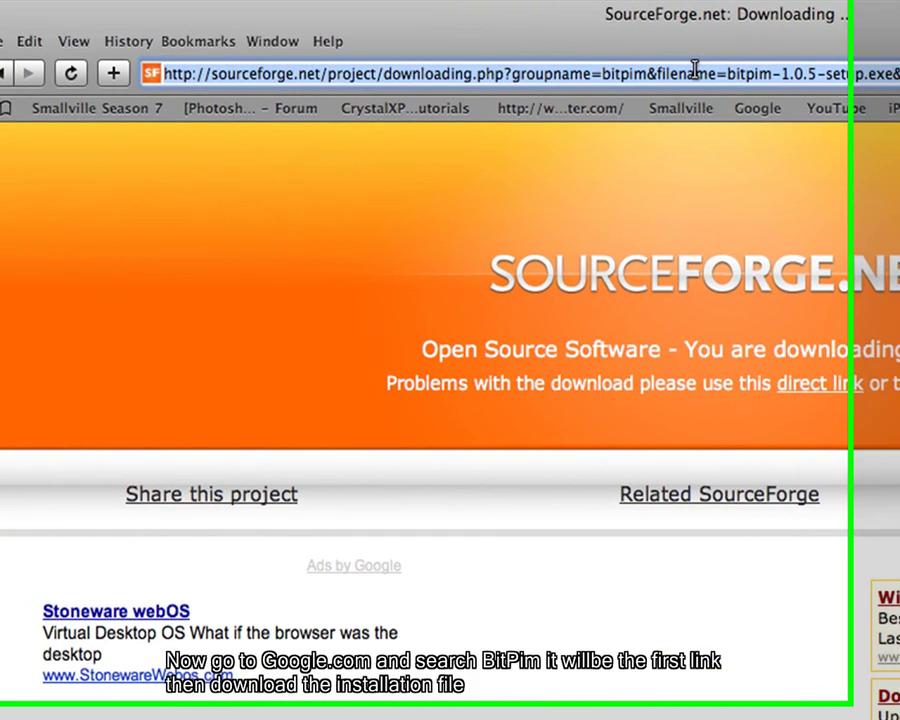
pyautogui.write('Zedge')
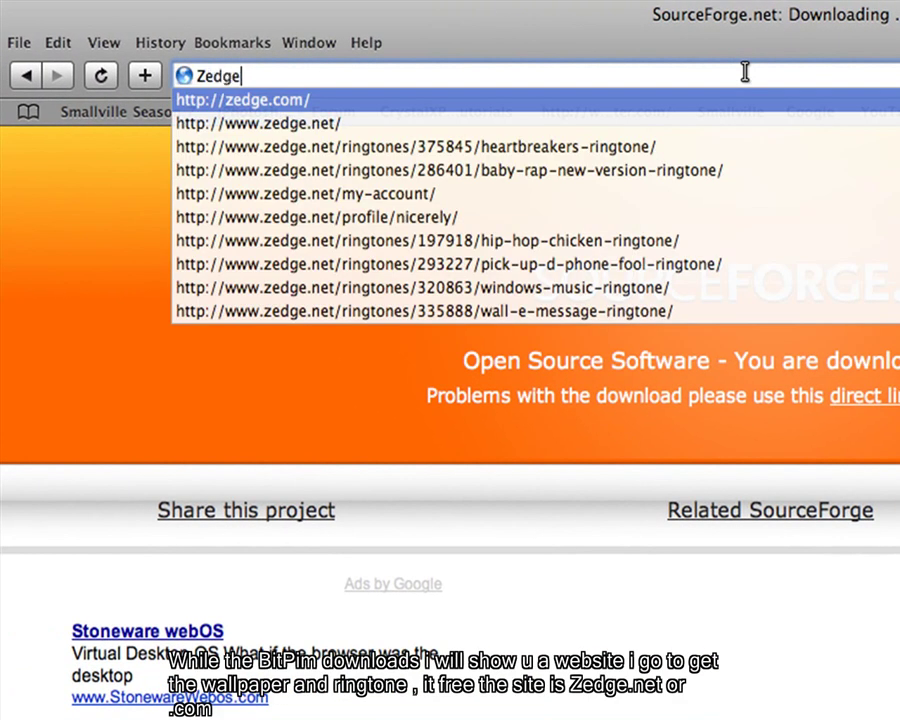
pyautogui.write('.com')
pyautogui.press('Return')
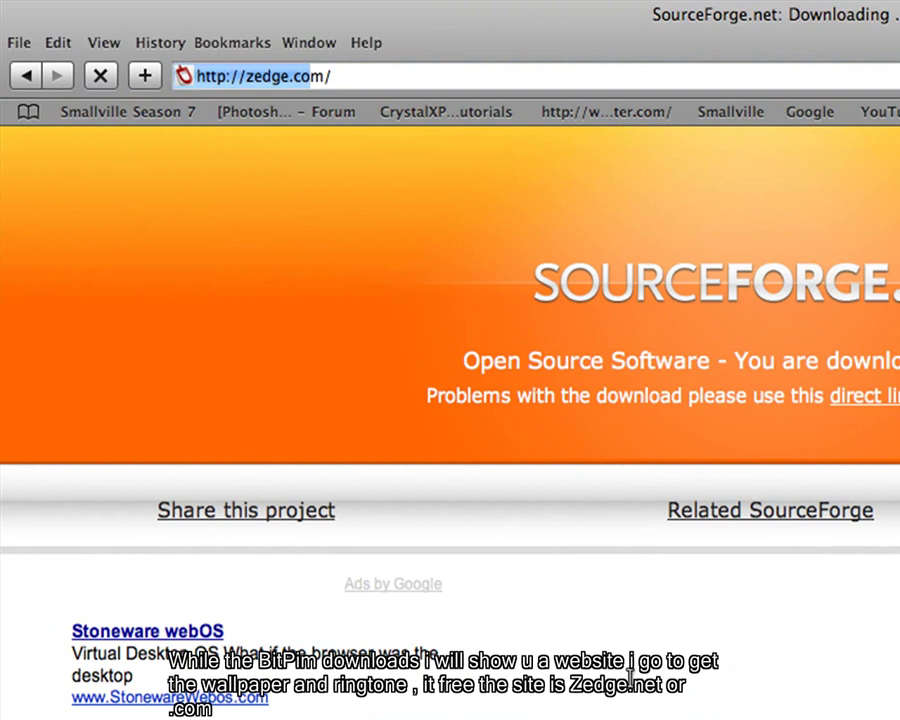
pyautogui.press('Return')
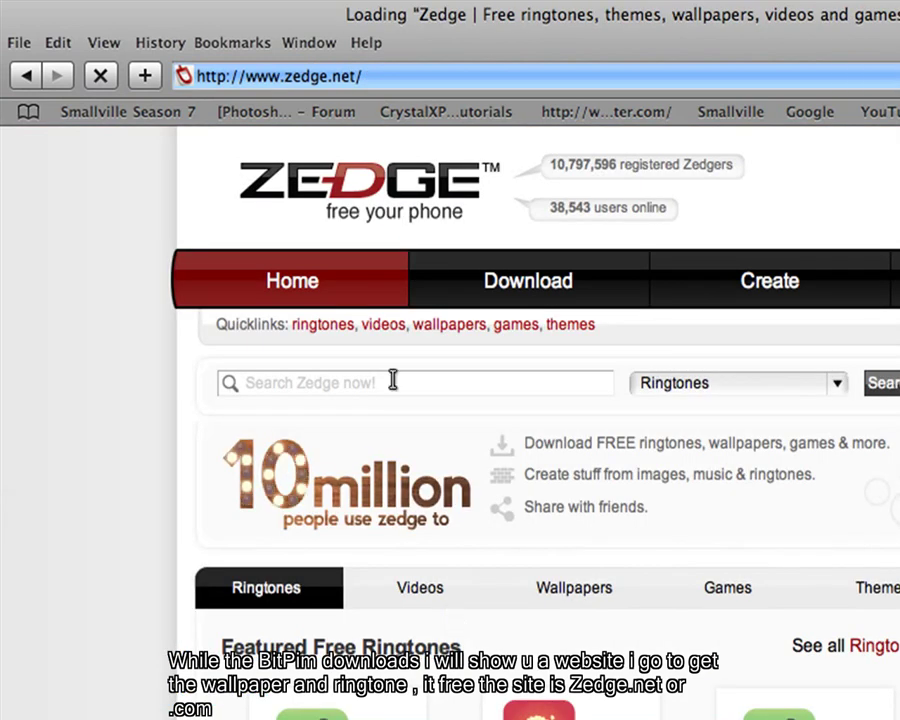
# Search Zedge's ringtones for "Comedy"
pyautogui.click(393, 379)
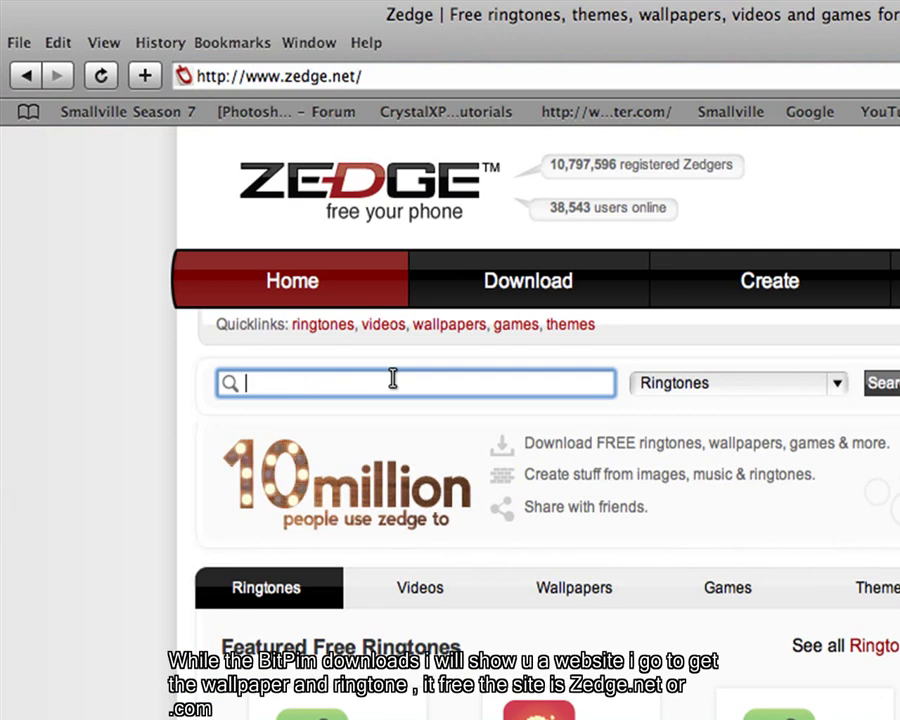
pyautogui.write('Come')
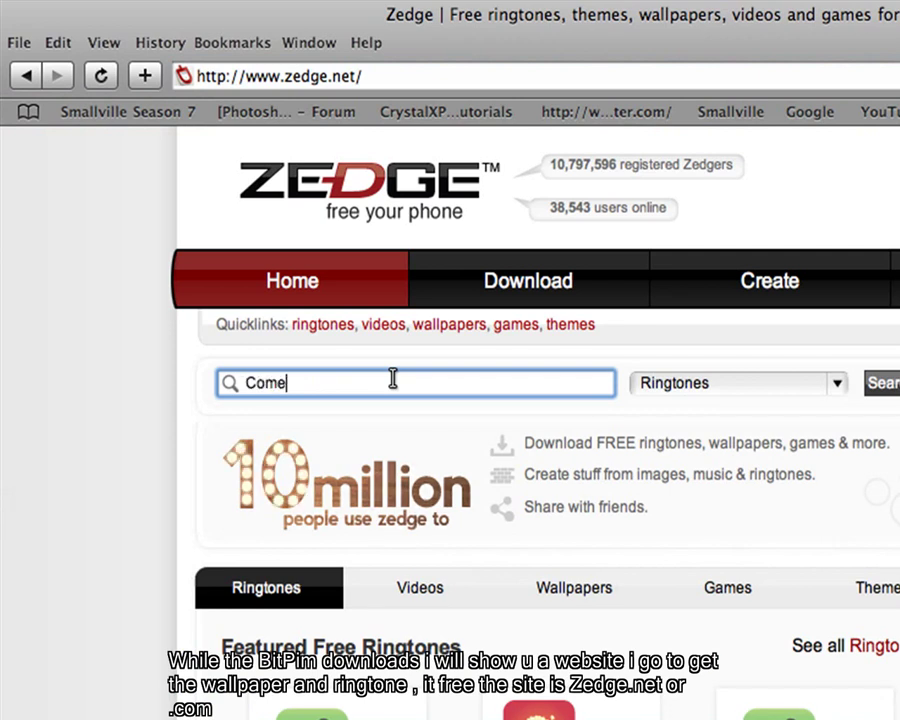
pyautogui.write('dy')
pyautogui.press('Return')
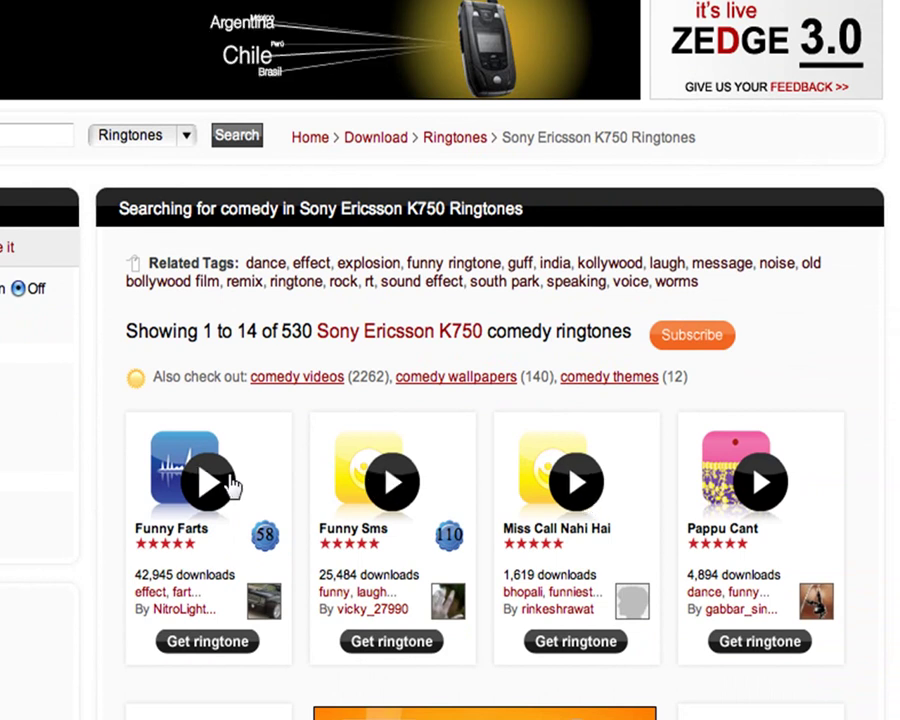
# Find the Windows explosion ringtone by coronelhood among the comedy results and open its ringtone page
pyautogui.scroll(-1, 262, 555)
pyautogui.scroll(-1, 262, 555)
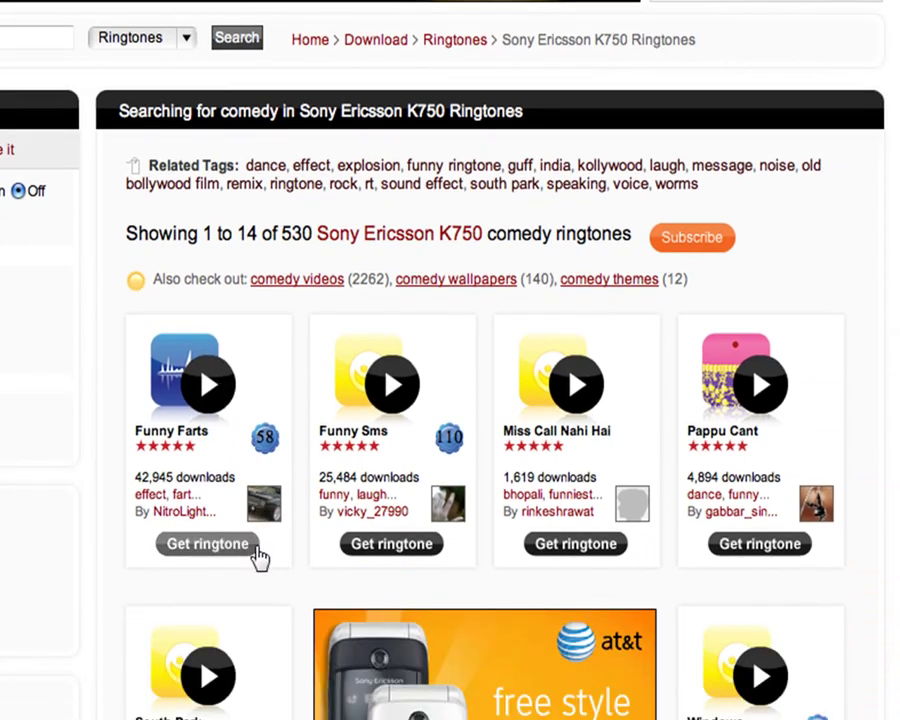
pyautogui.scroll(-2, 258, 557)
pyautogui.scroll(-2, 257, 557)
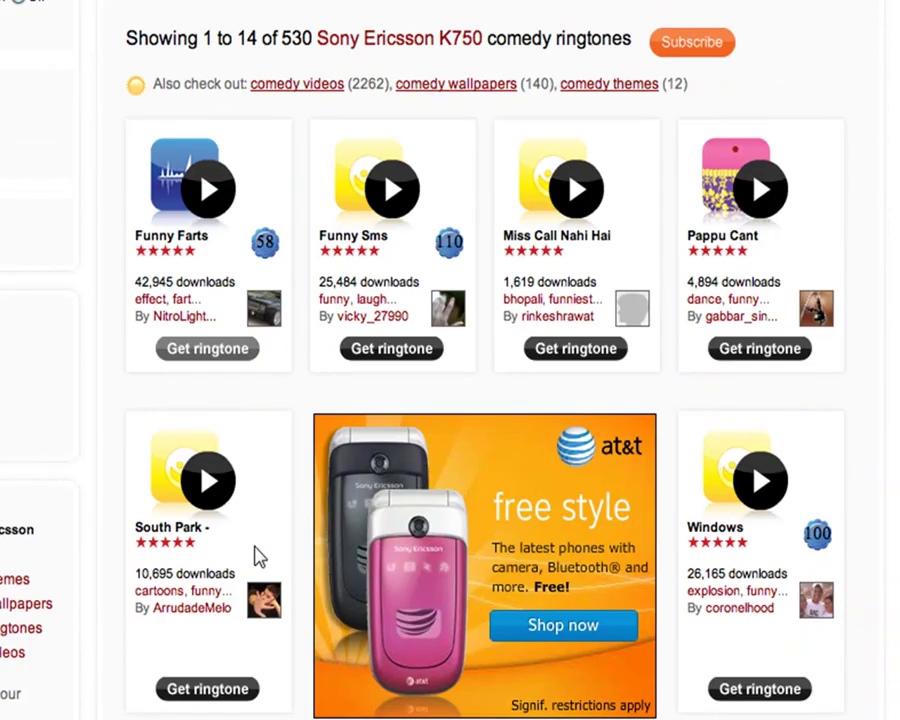
pyautogui.scroll(-1, 257, 557)
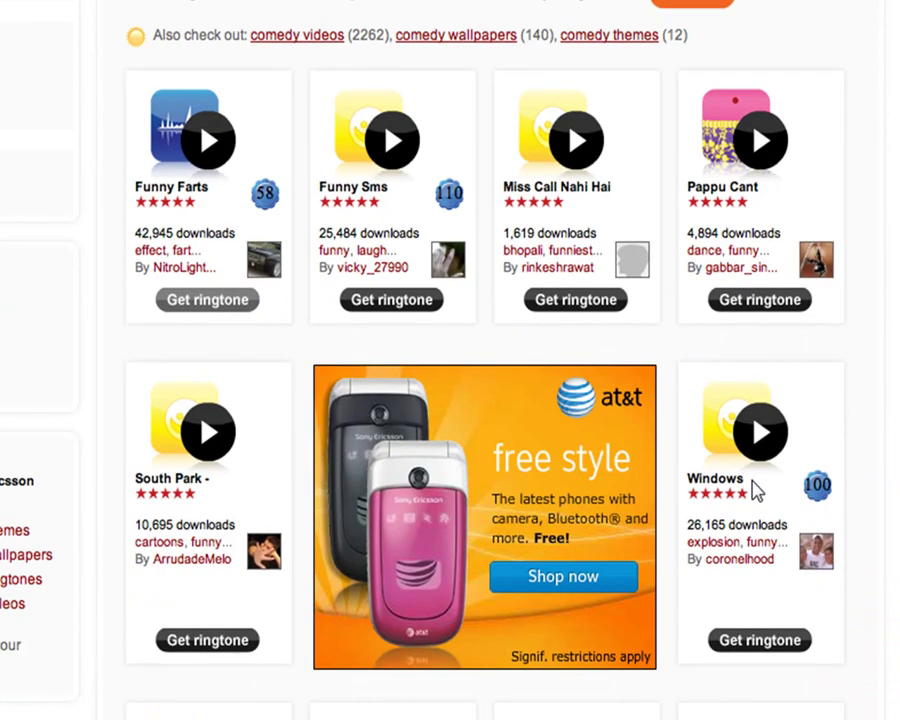
pyautogui.click(758, 645)
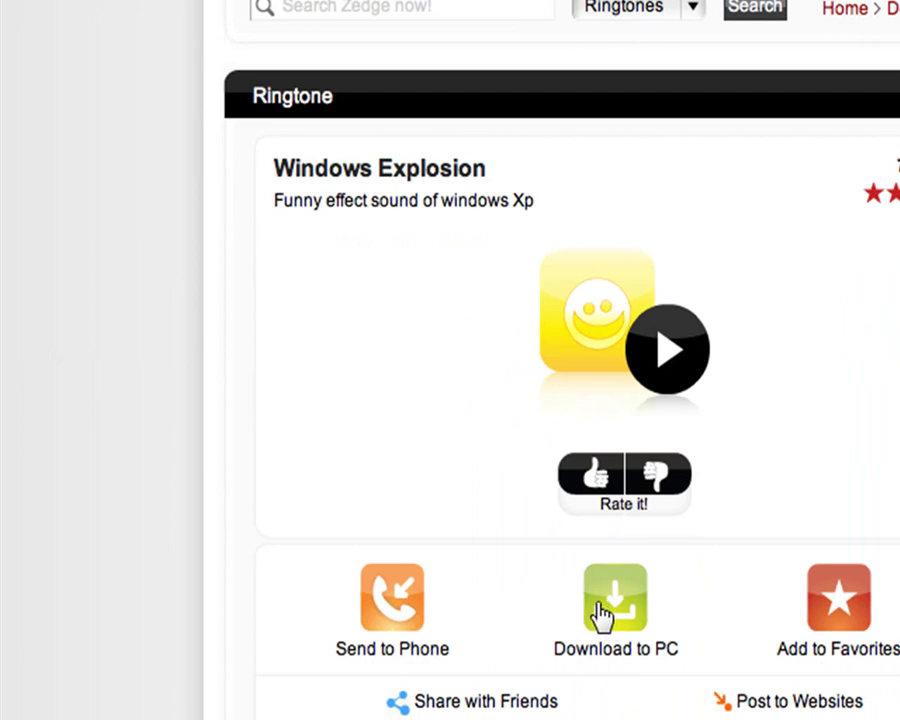
# Download Windows_Explosion.mp3 to the PC, save it on the Desktop, minimize the browser and check the Downloads window
pyautogui.click(600, 614)
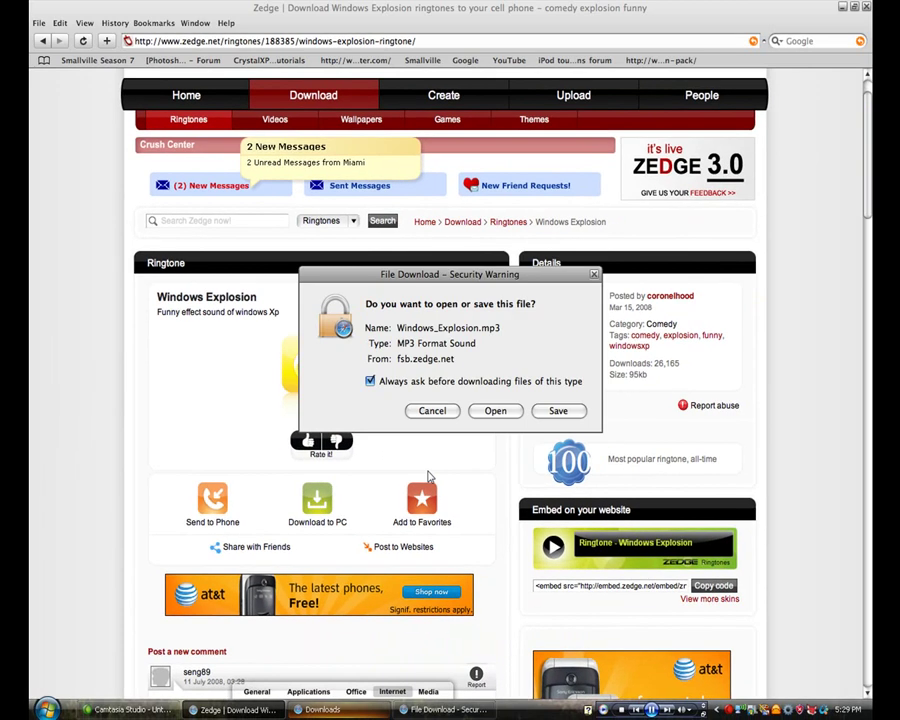
pyautogui.click(566, 411)
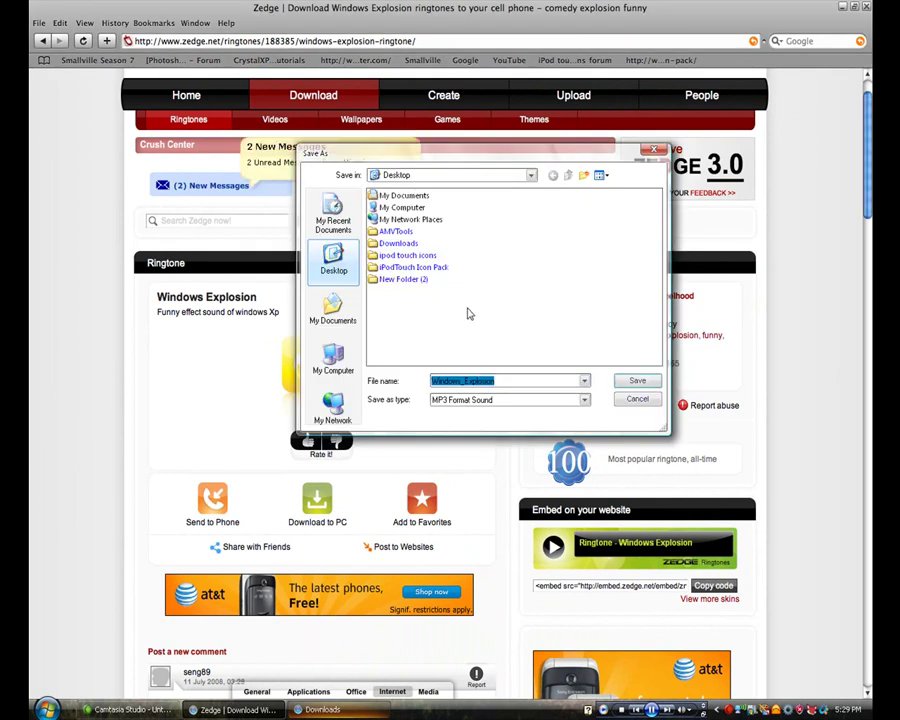
pyautogui.click(632, 383)
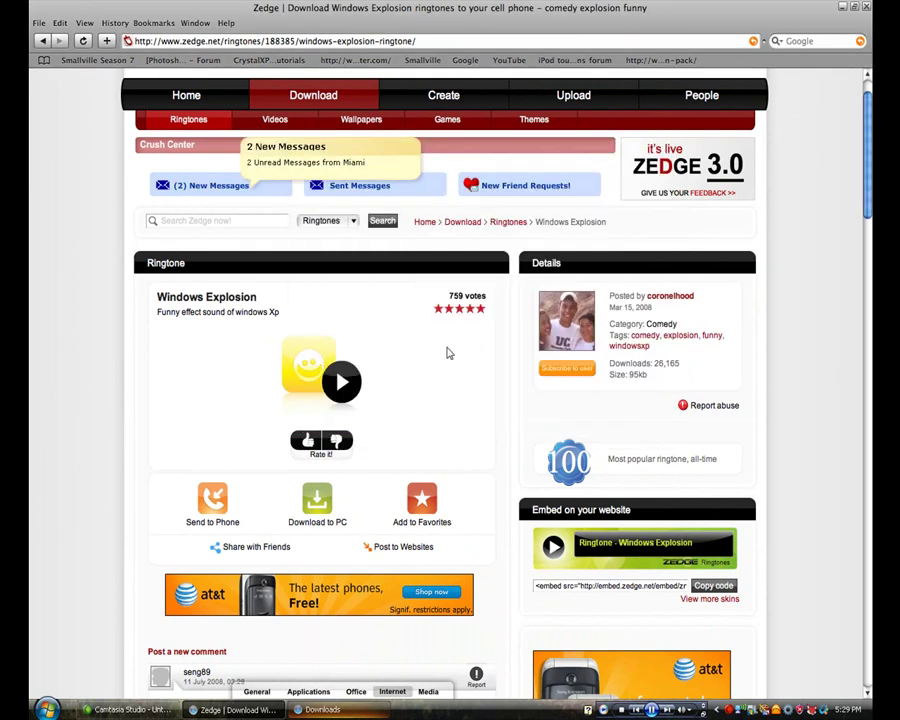
pyautogui.click(842, 7)
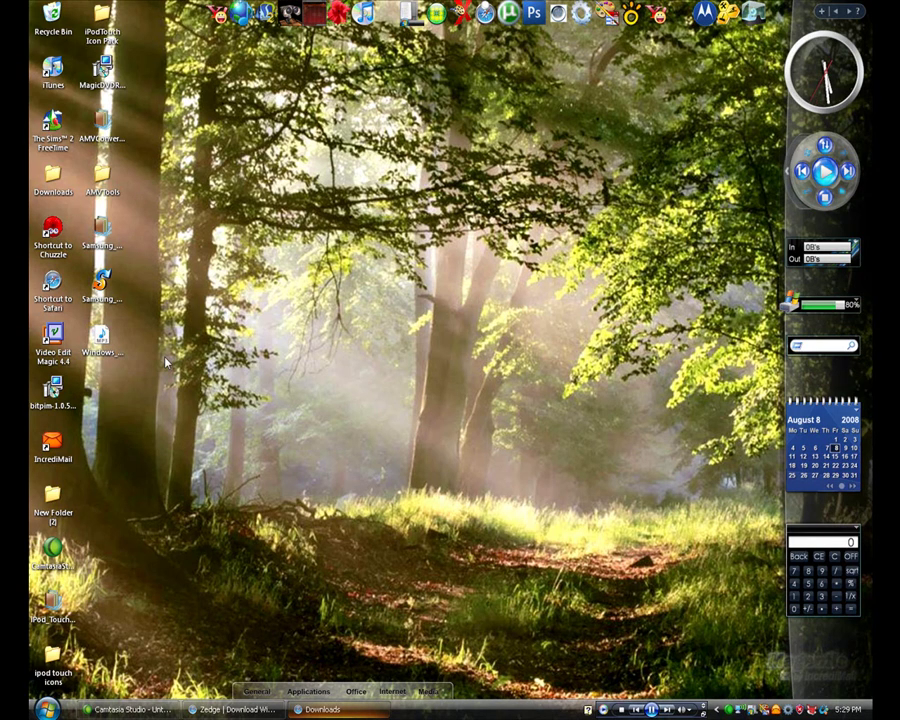
pyautogui.click(330, 709)
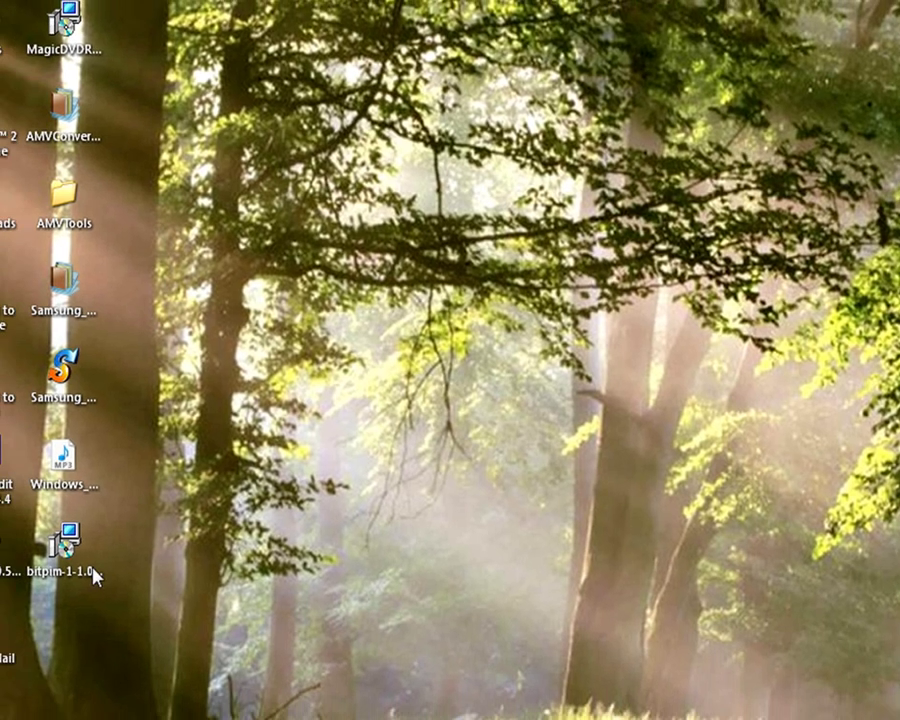
# Run the bitpim-1-1.0.5-setup.exe installer from the desktop and accept its license agreement
pyautogui.doubleClick(72, 560)
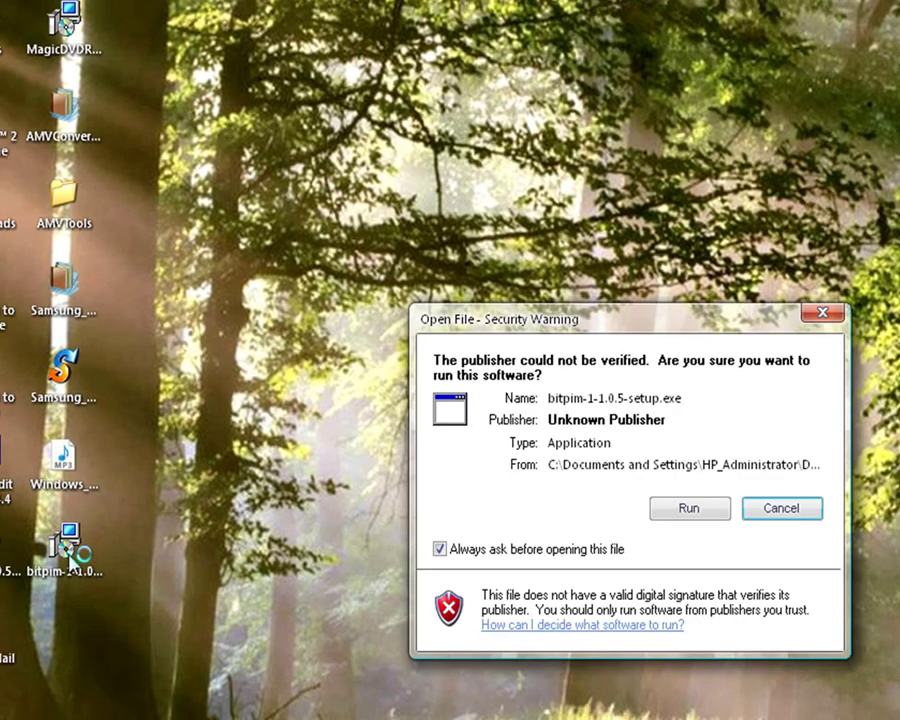
pyautogui.click(690, 510)
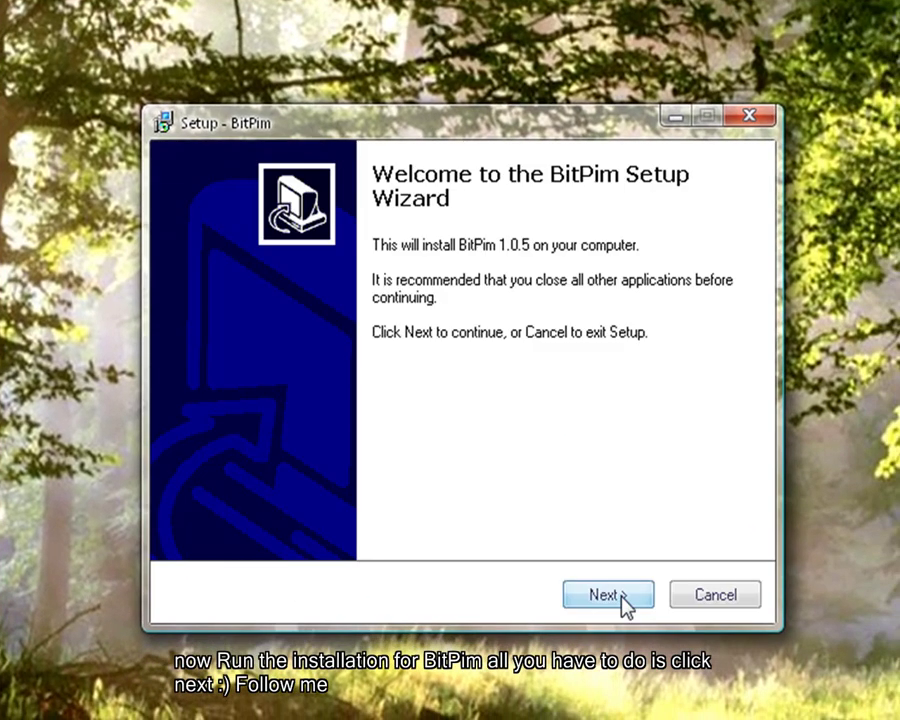
pyautogui.click(622, 597)
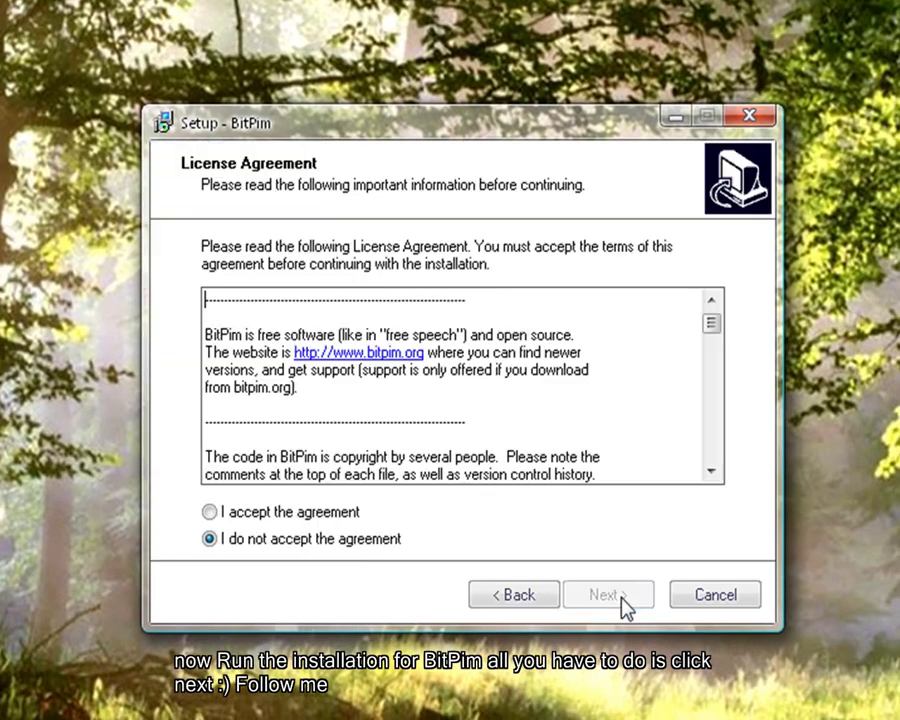
pyautogui.click(210, 512)
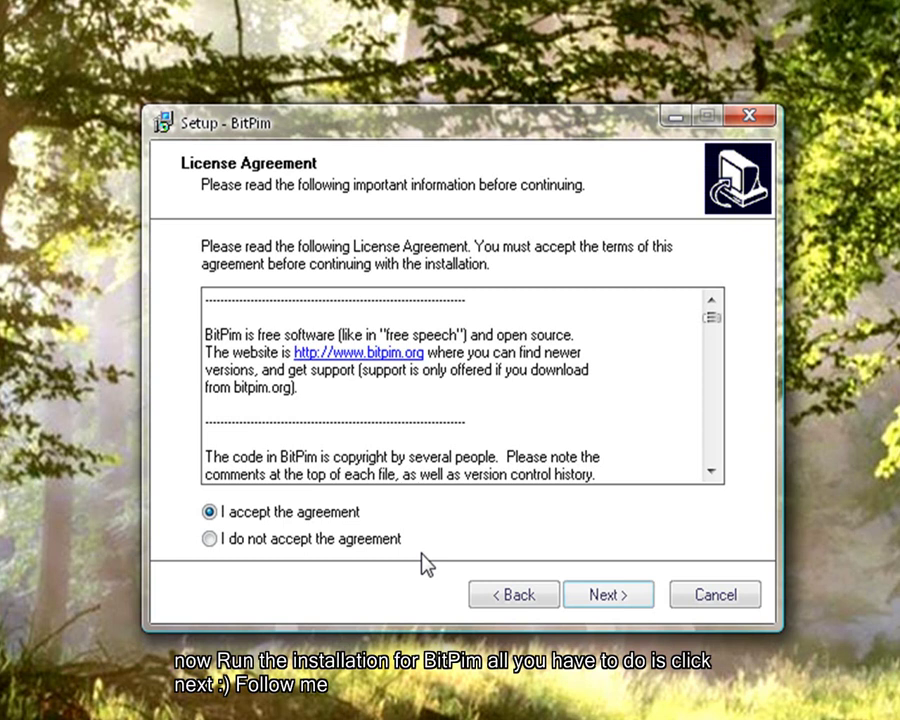
# Install BitPim to C:\Program Files\BitPim with the default Start Menu folder and finish setup with Start BitPim enabled
pyautogui.click(612, 597)
pyautogui.click(612, 597)
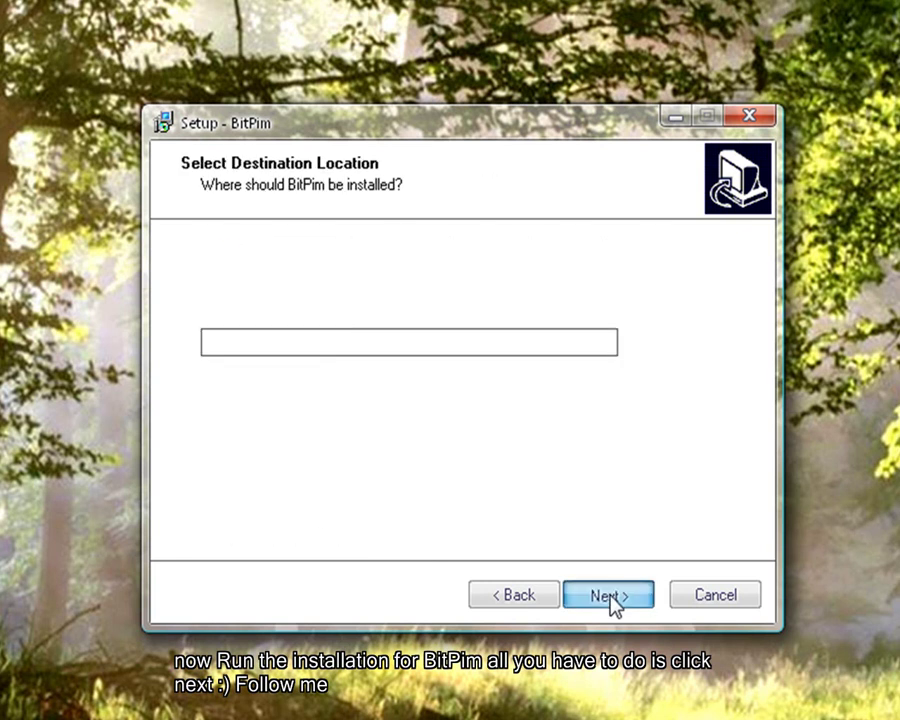
pyautogui.click(612, 597)
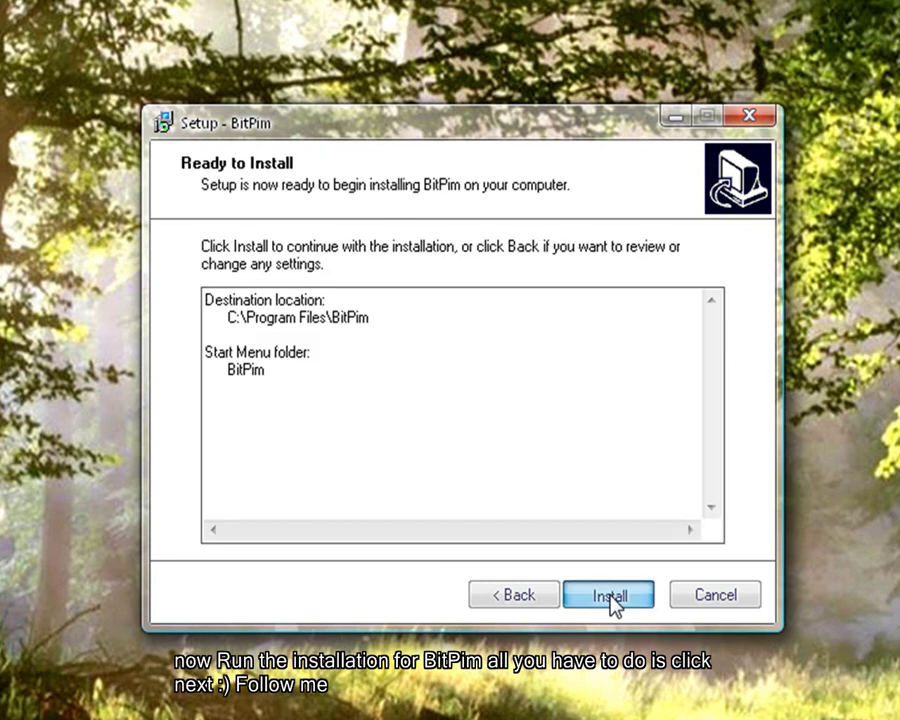
pyautogui.click(612, 597)
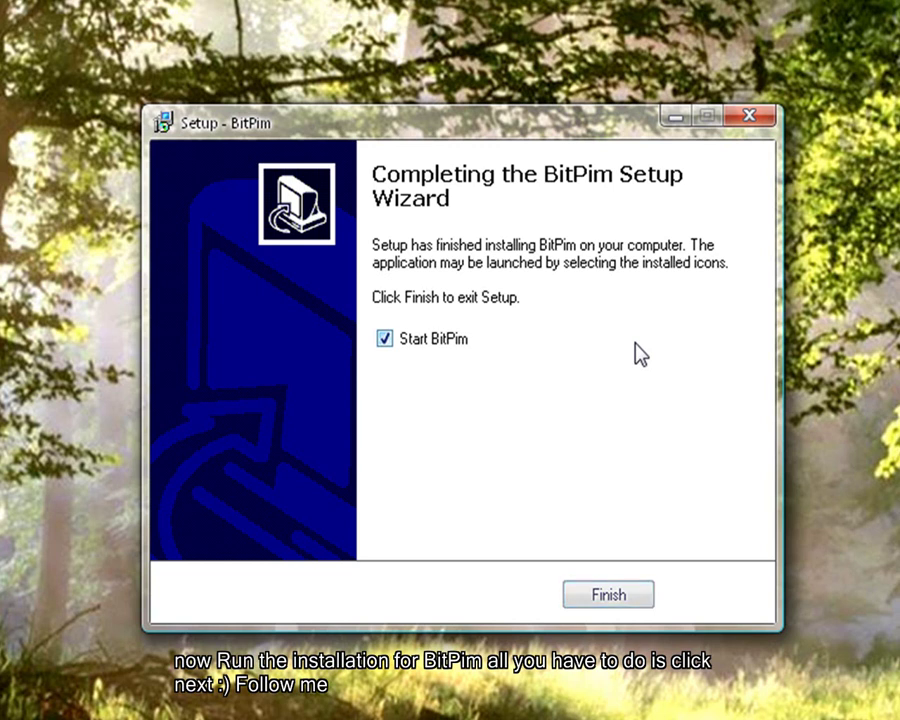
pyautogui.click(603, 592)
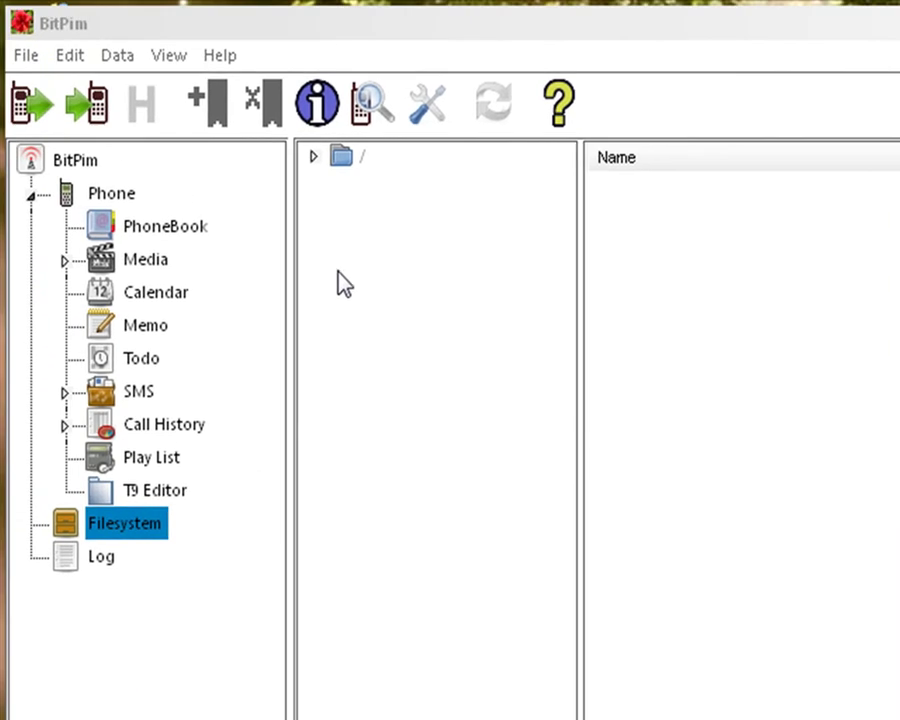
# Detect the connected phone in BitPim and dismiss the detection message
pyautogui.click(70, 56)
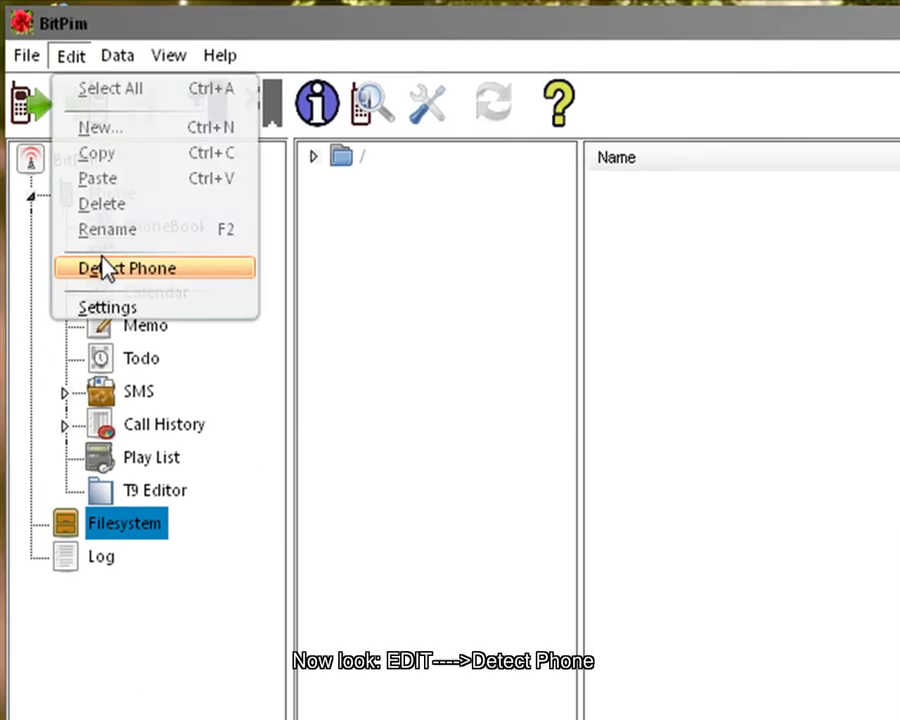
pyautogui.click(76, 267)
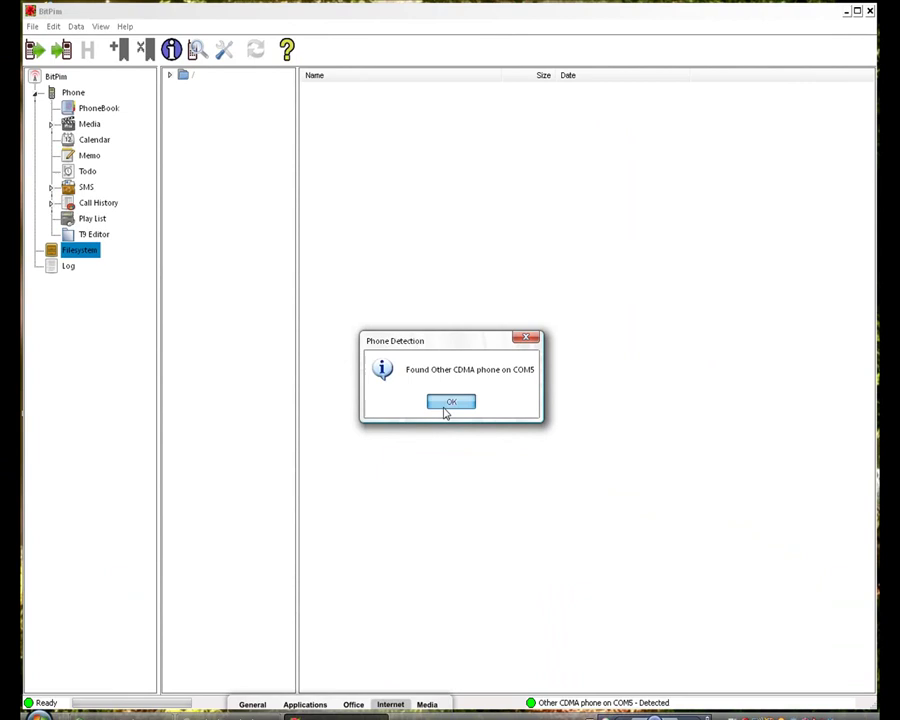
pyautogui.click(449, 402)
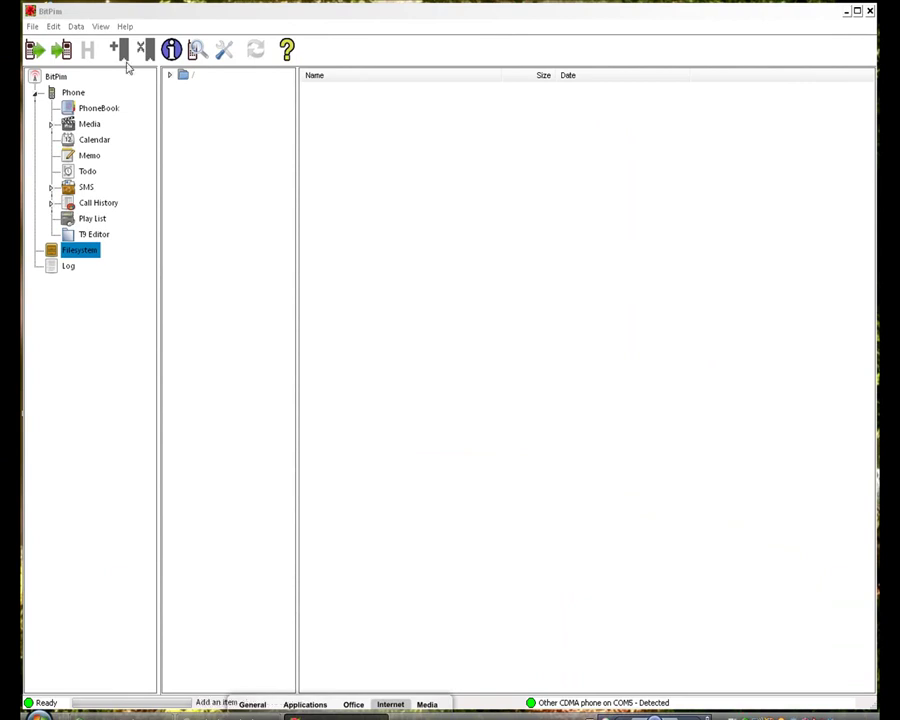
# Turn BitPim's Filesystem view off and back on
pyautogui.click(101, 27)
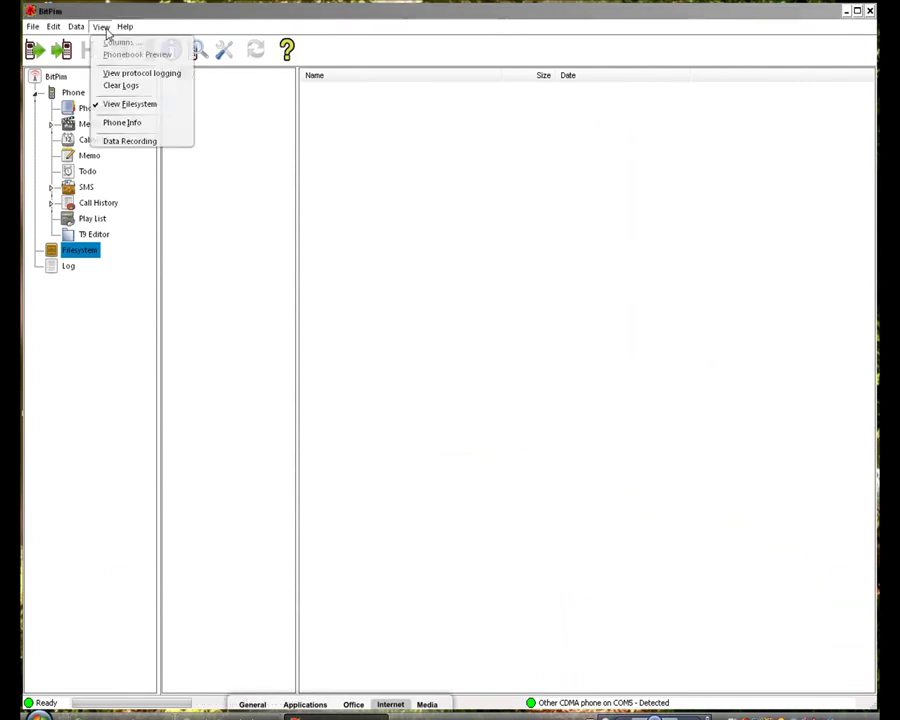
pyautogui.click(103, 106)
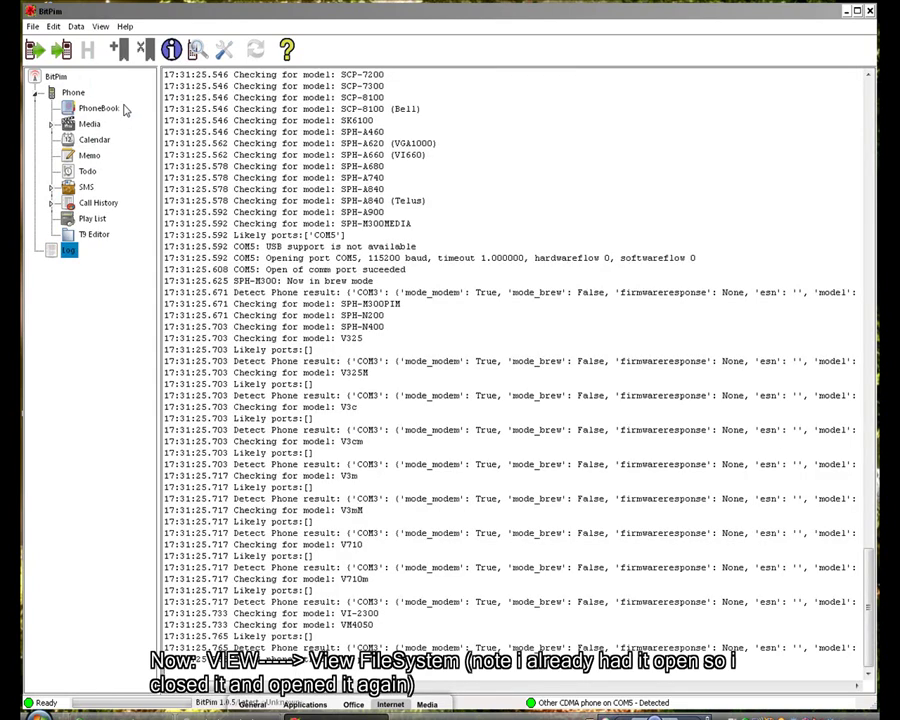
pyautogui.click(101, 26)
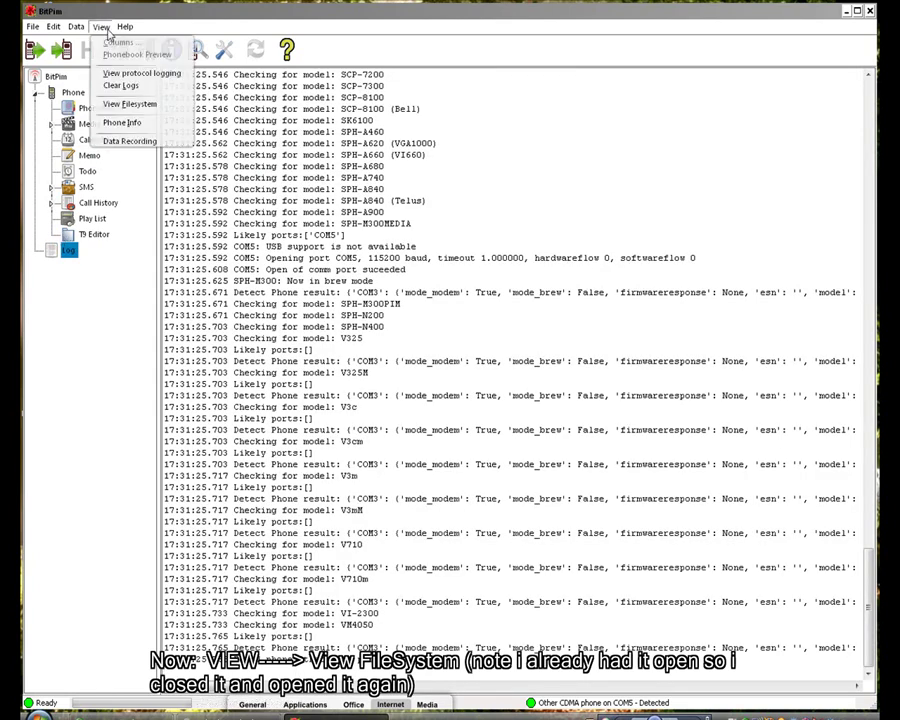
pyautogui.click(116, 104)
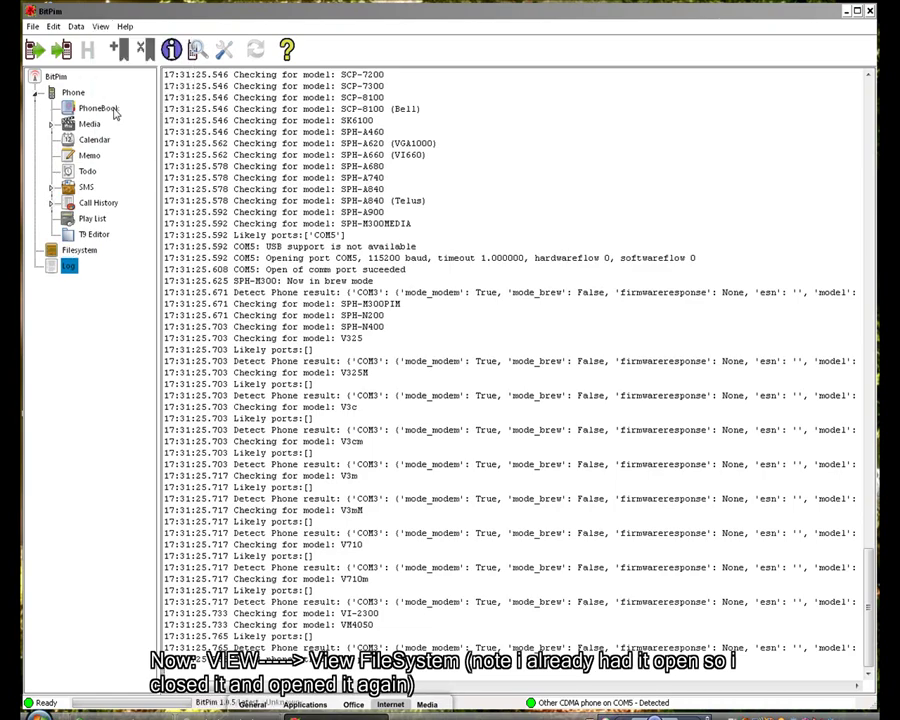
# Browse the phone's Filesystem from the root through brew and shared, and open the mp pictures folder
pyautogui.click(84, 252)
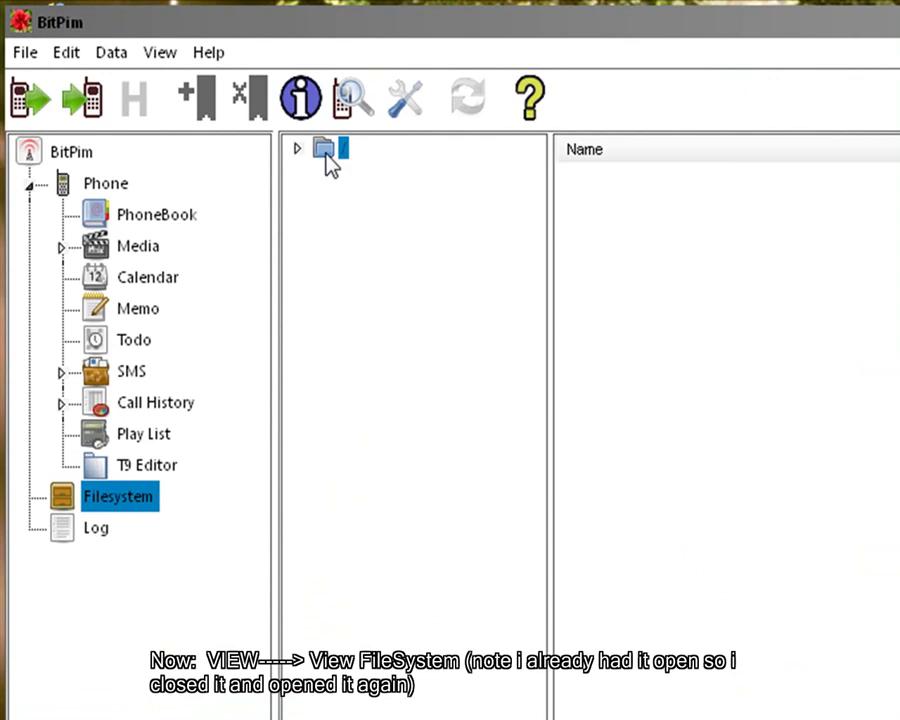
pyautogui.doubleClick(326, 152)
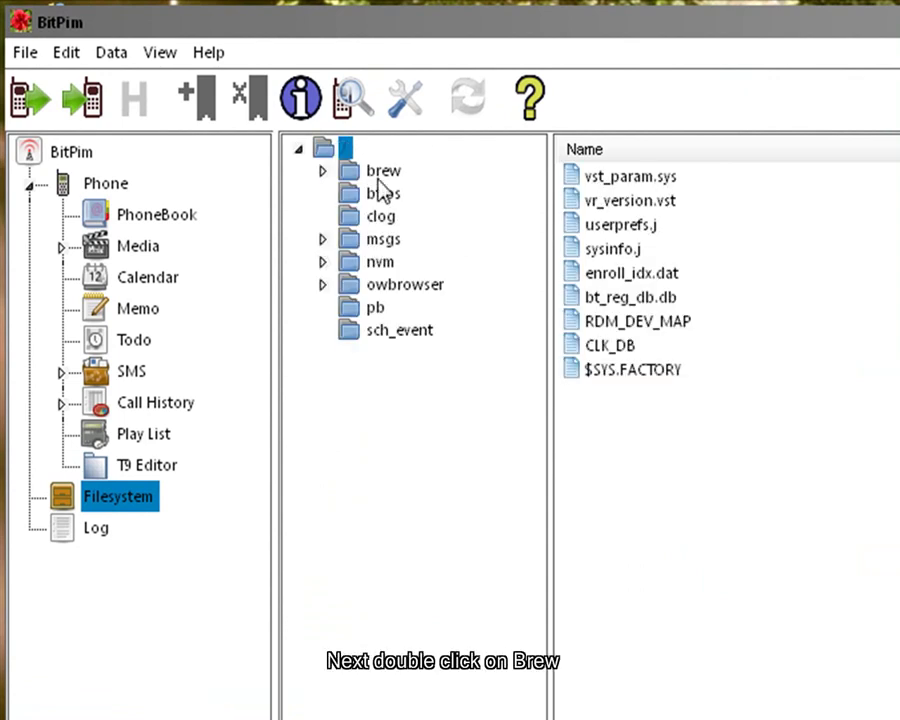
pyautogui.click(345, 179)
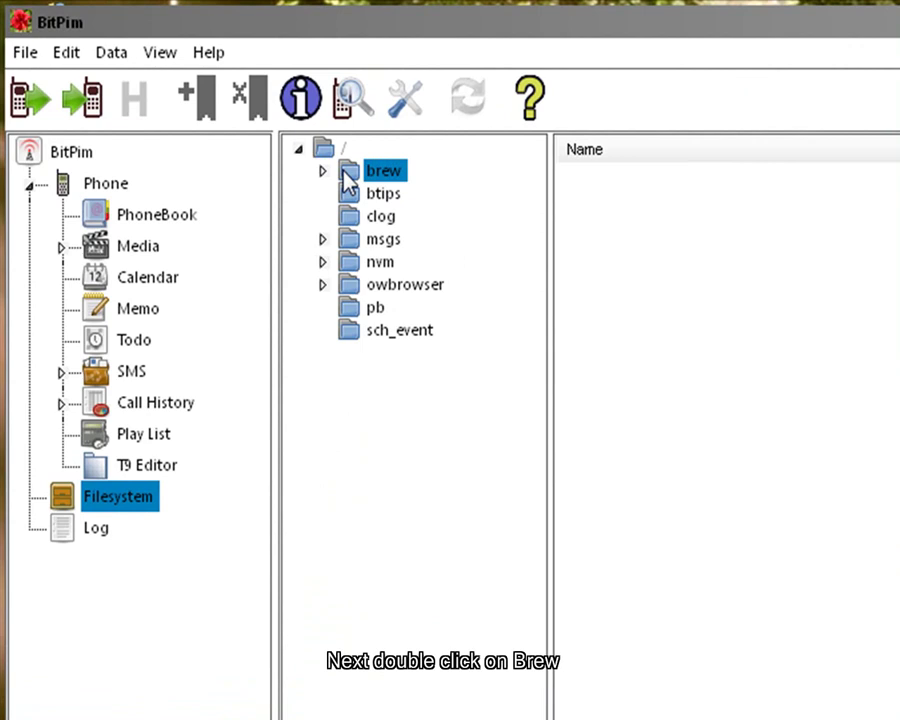
pyautogui.click(321, 172)
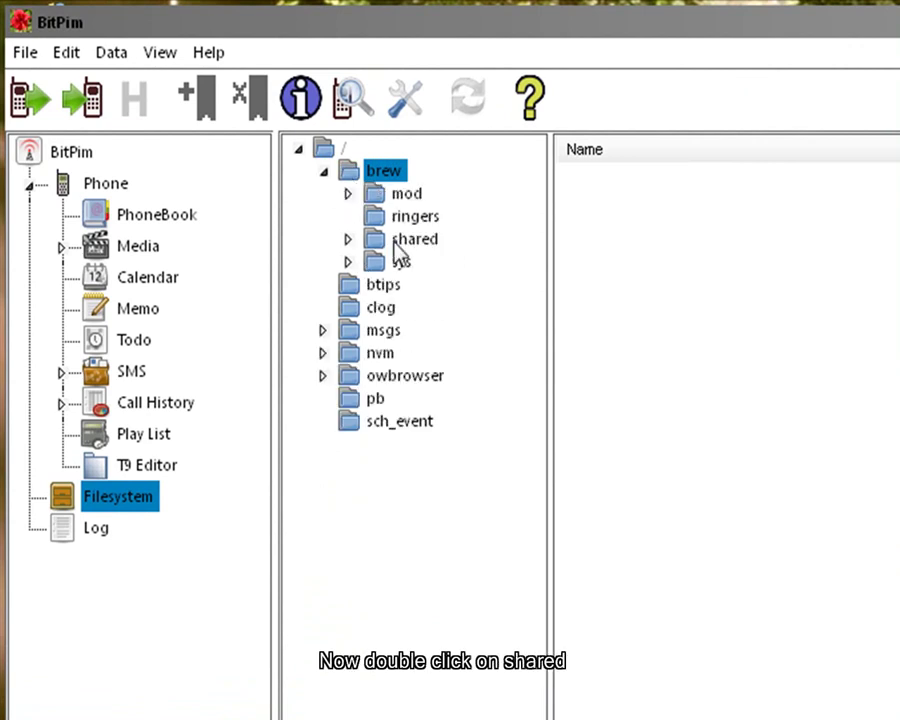
pyautogui.click(349, 242)
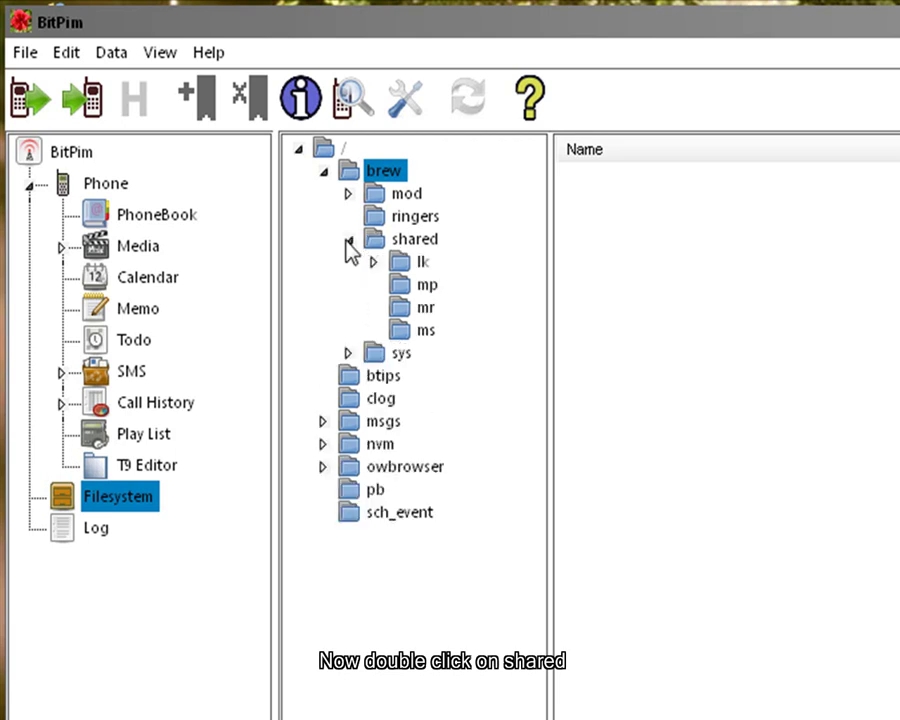
pyautogui.click(409, 287)
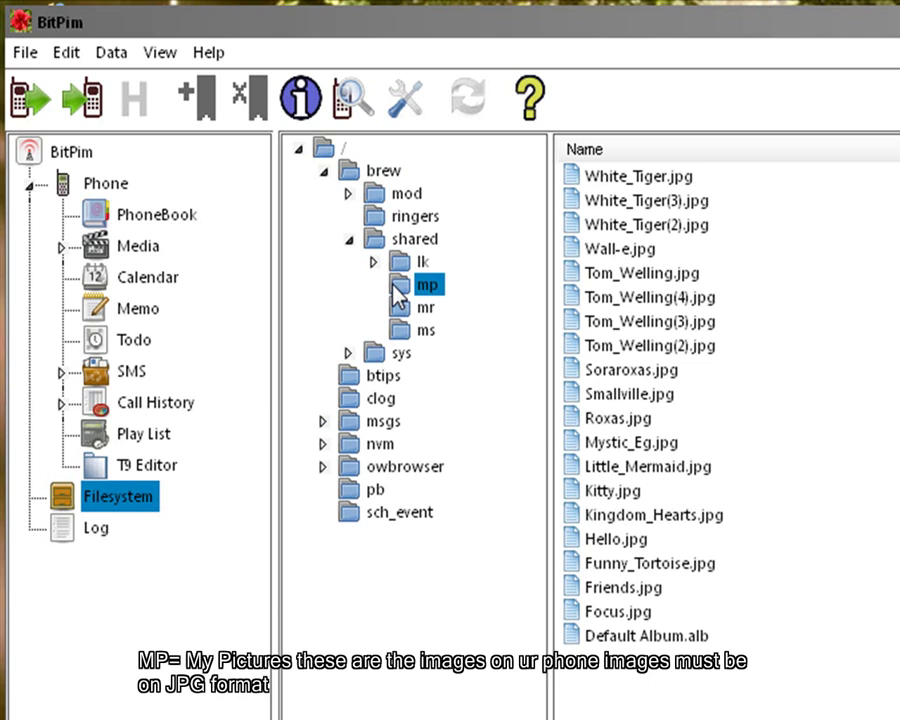
# Add the Windows_Explosion sound from the Desktop to the phone's ms folder under brew/shared as a new file
pyautogui.click(403, 335)
pyautogui.click(403, 335)
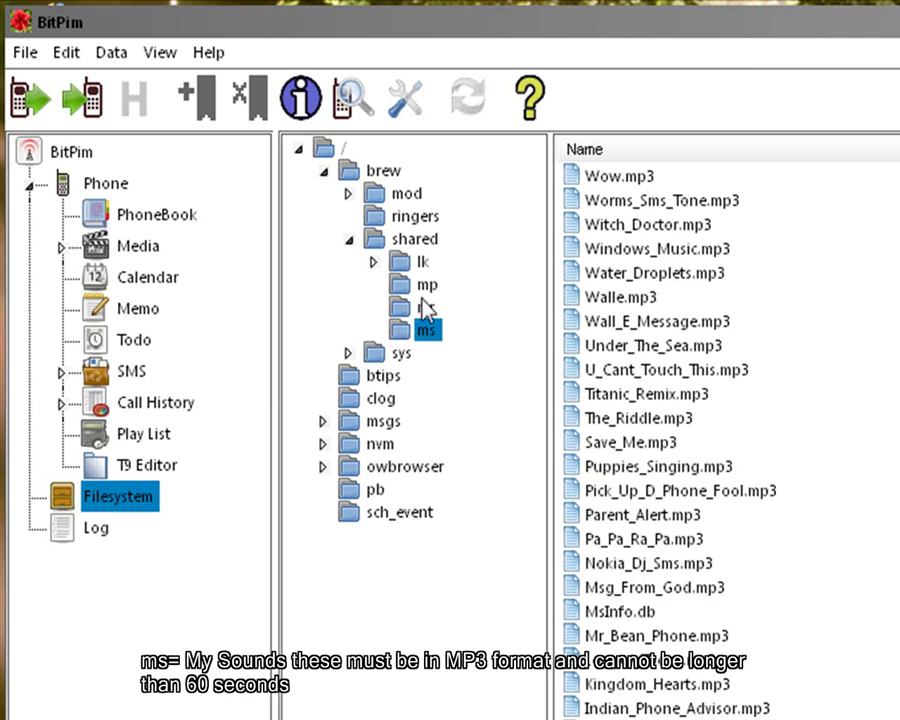
pyautogui.rightClick(418, 338)
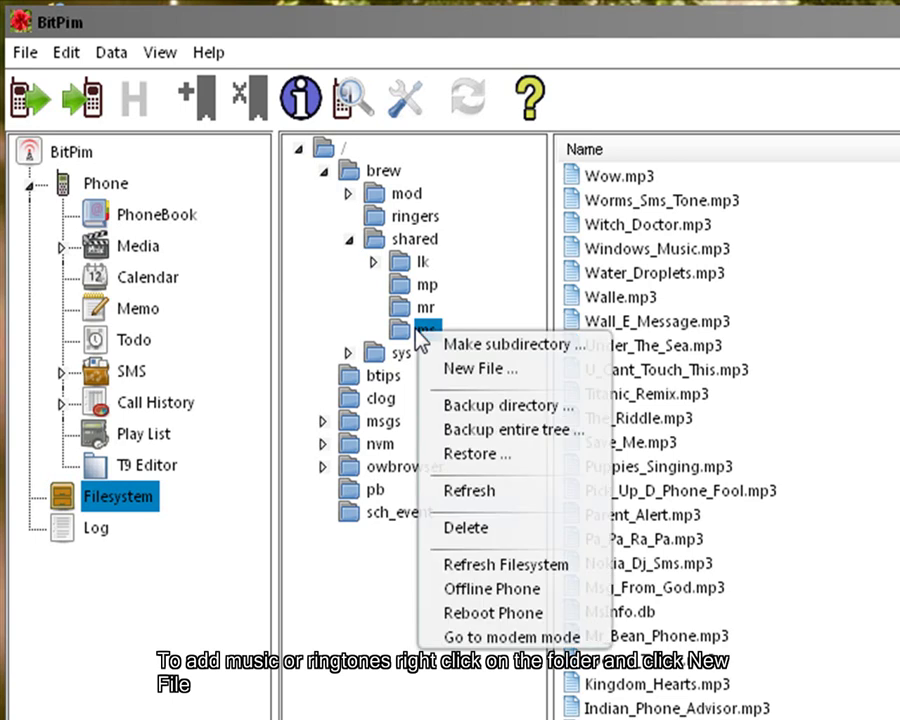
pyautogui.click(468, 384)
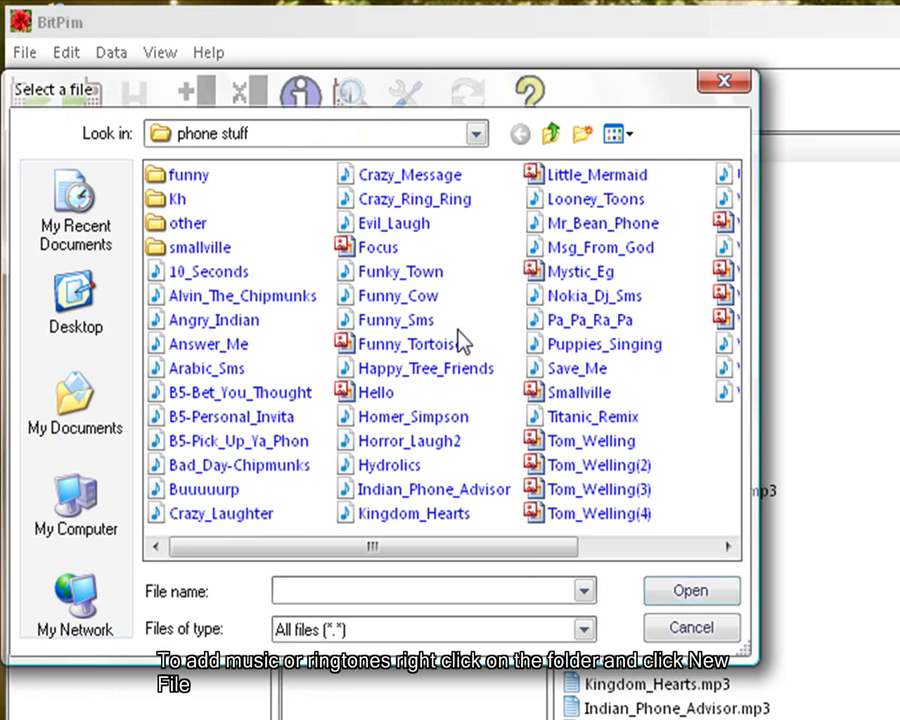
pyautogui.click(110, 333)
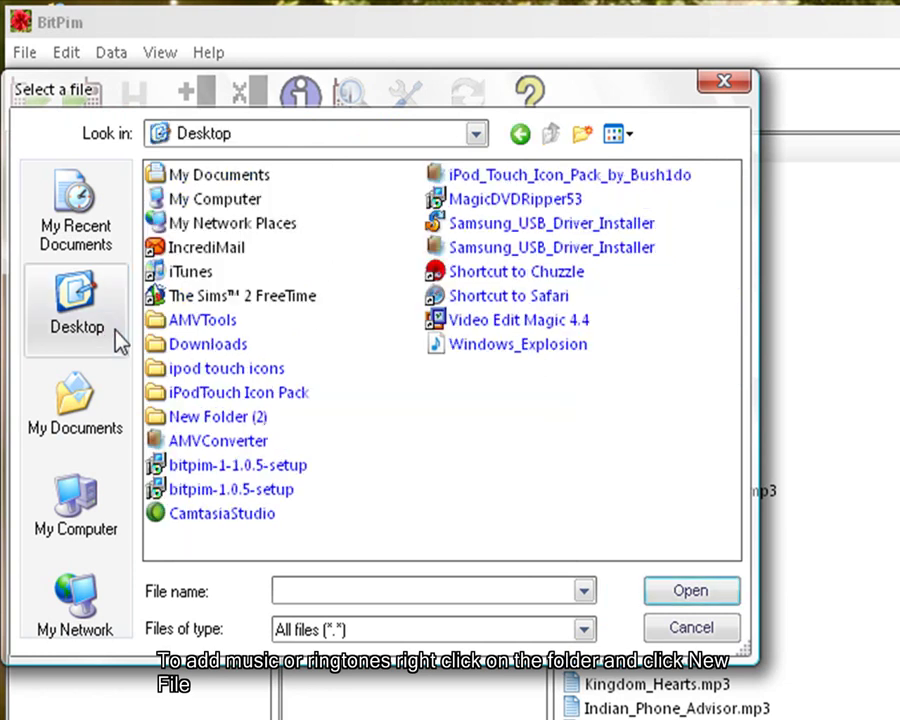
pyautogui.click(520, 345)
pyautogui.click(690, 590)
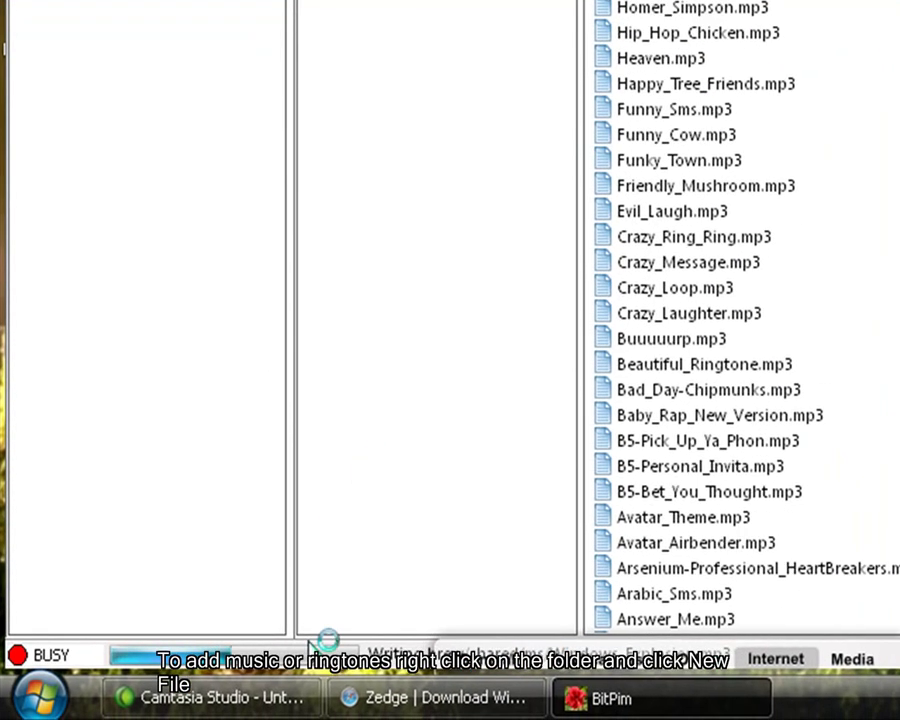
# Switch to the Zedge page in the browser and search the Wallpapers category for "wall e"
pyautogui.click(397, 708)
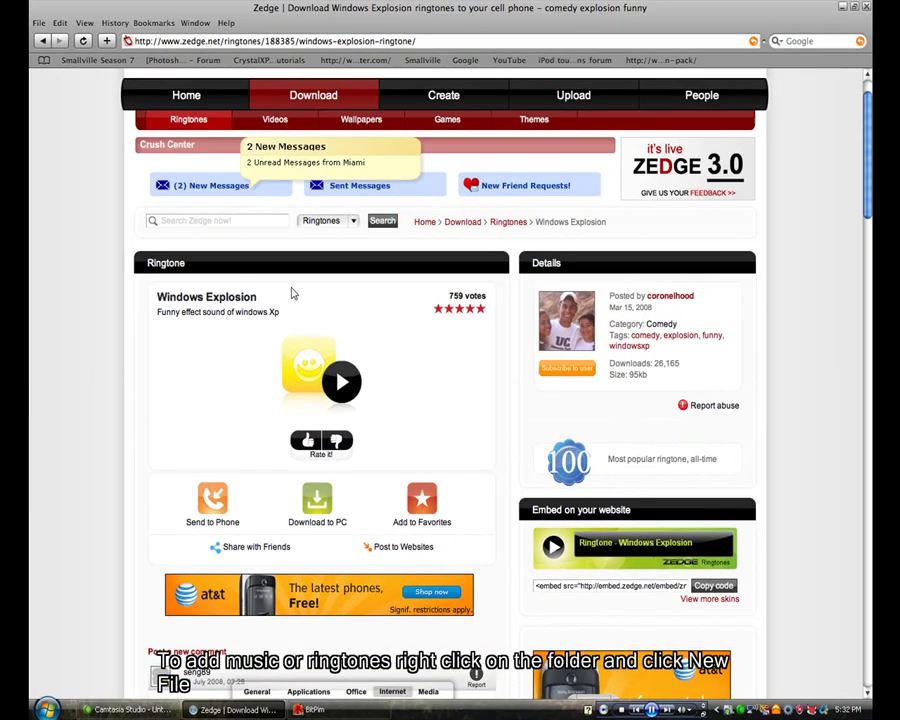
pyautogui.click(252, 222)
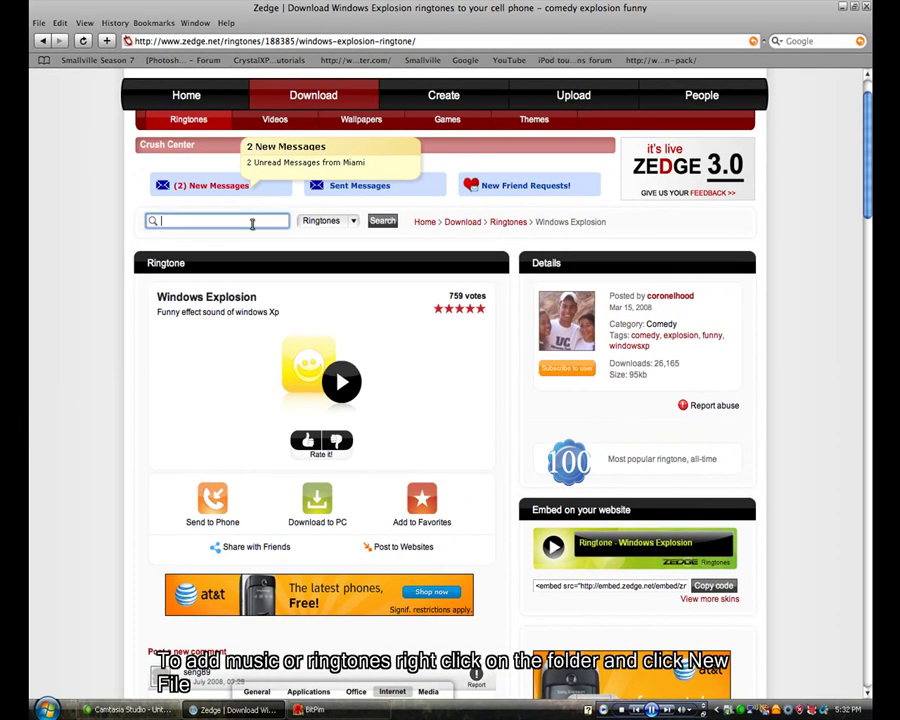
pyautogui.write('wa')
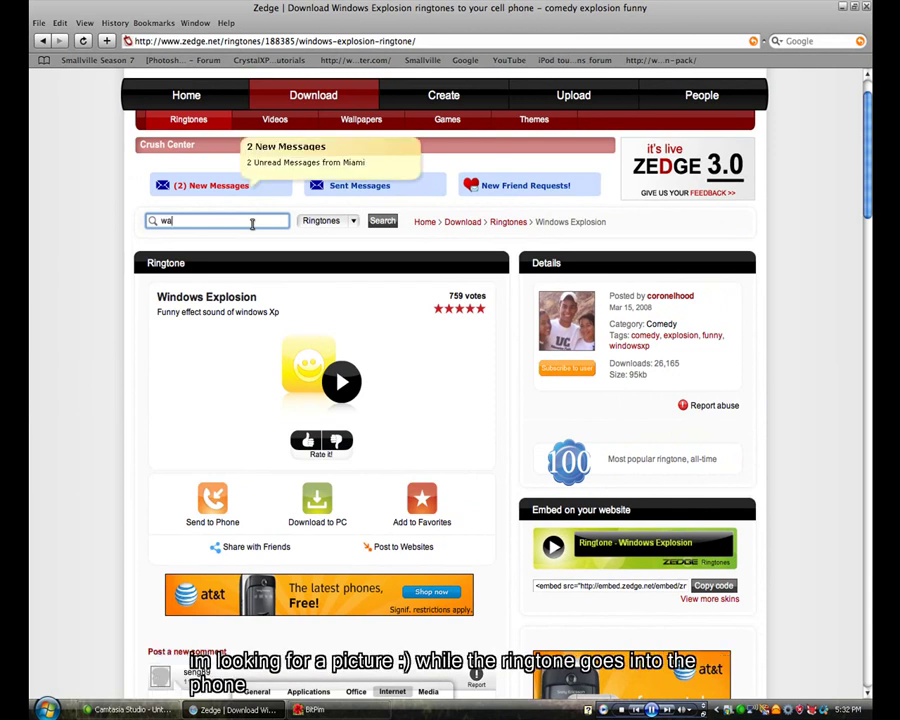
pyautogui.write('ll')
pyautogui.write(' e')
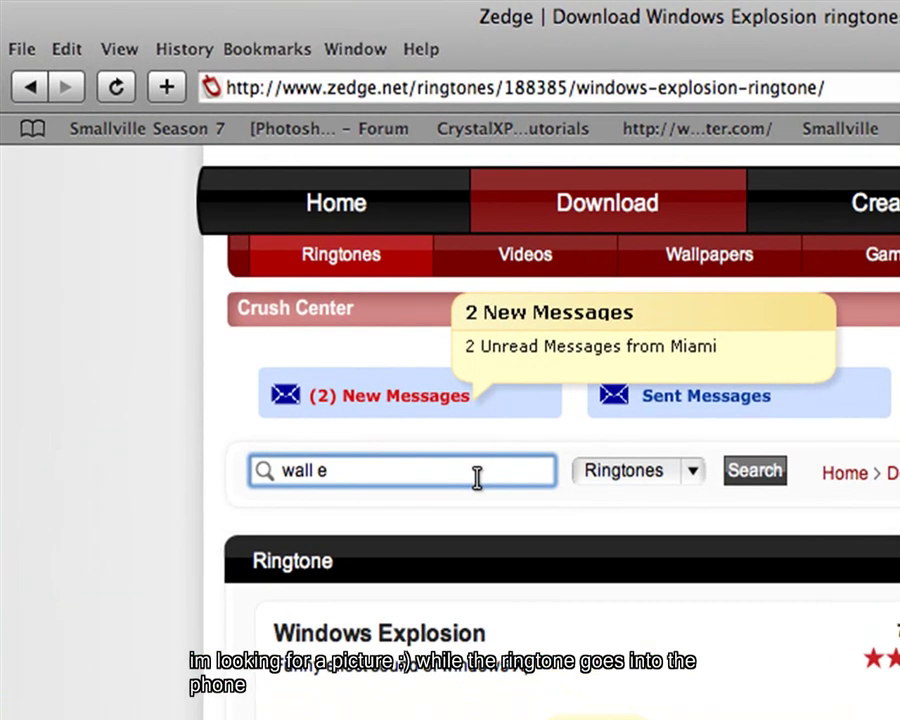
pyautogui.click(688, 474)
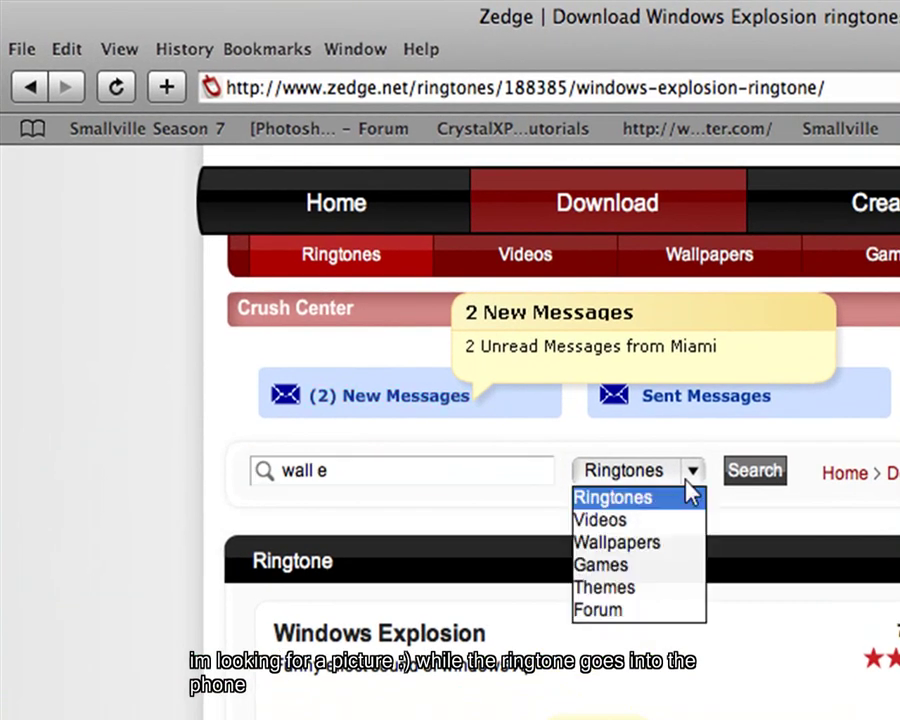
pyautogui.click(630, 547)
pyautogui.click(757, 480)
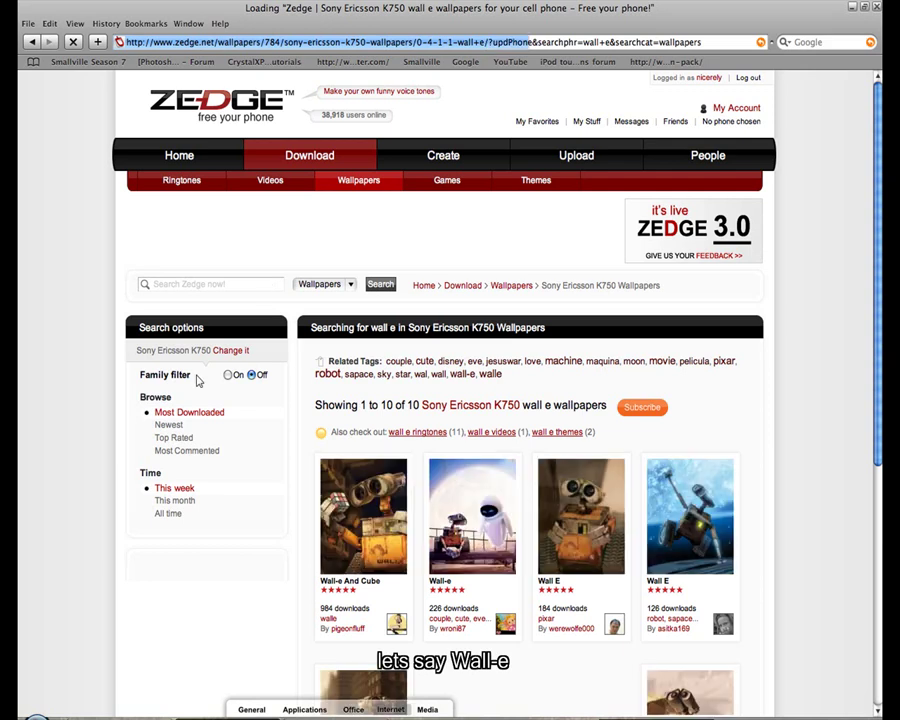
# Open the Wall-e And Cube wallpaper and download it to the Desktop as the JPEG image Wall-e_And_Cube
pyautogui.scroll(-2, 210, 440)
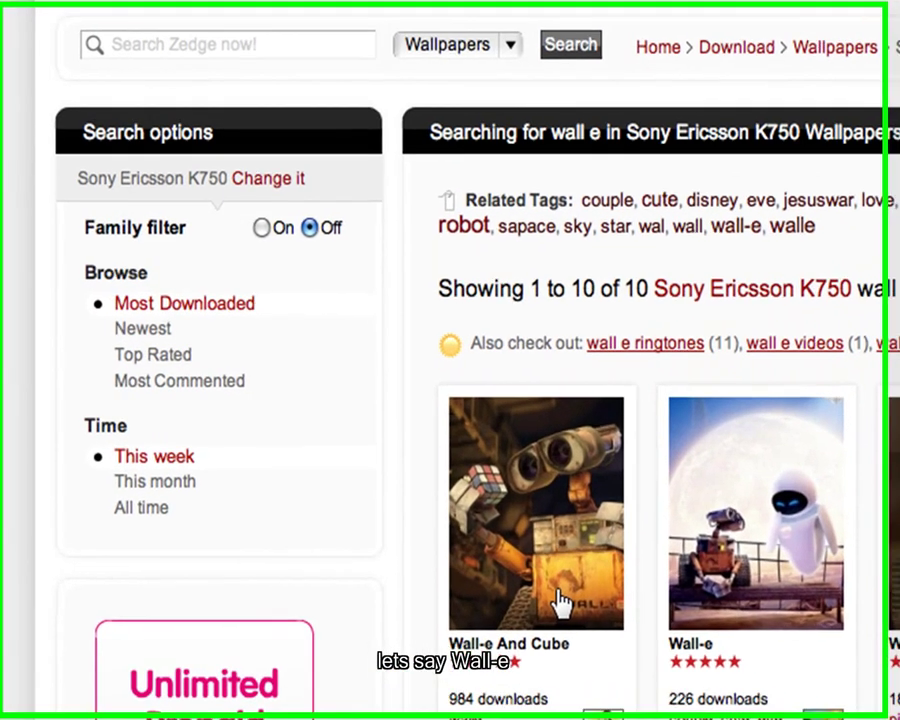
pyautogui.scroll(-2, 568, 608)
pyautogui.scroll(-2, 858, 640)
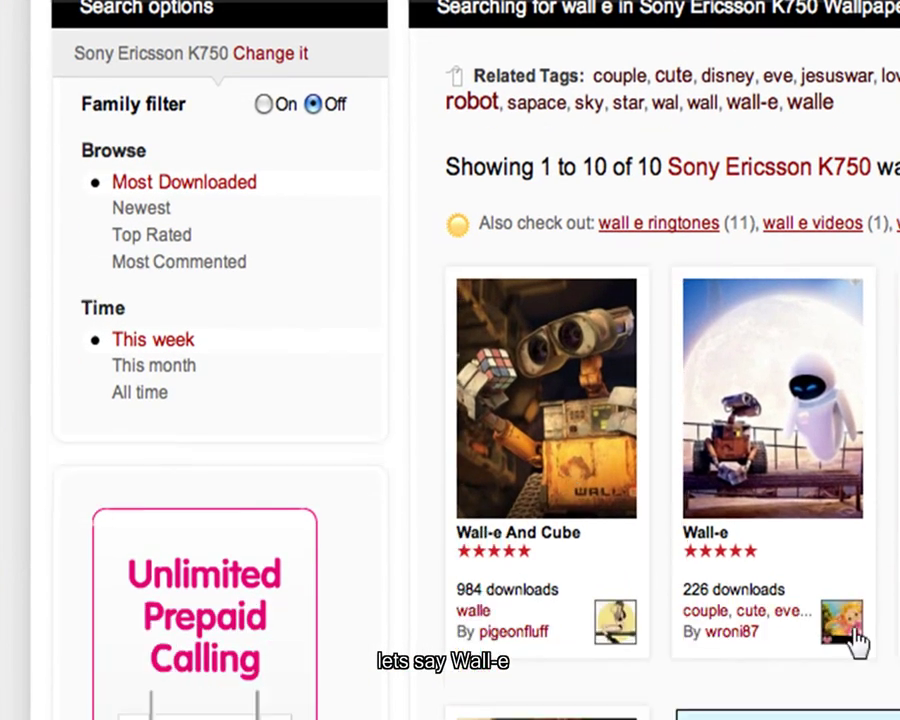
pyautogui.click(549, 538)
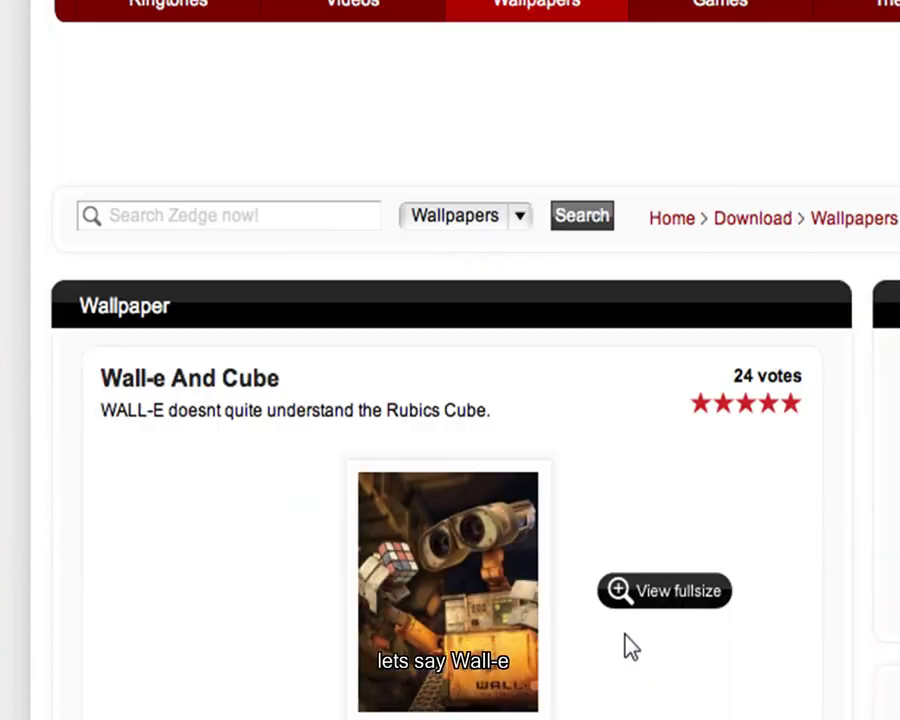
pyautogui.scroll(-2, 790, 540)
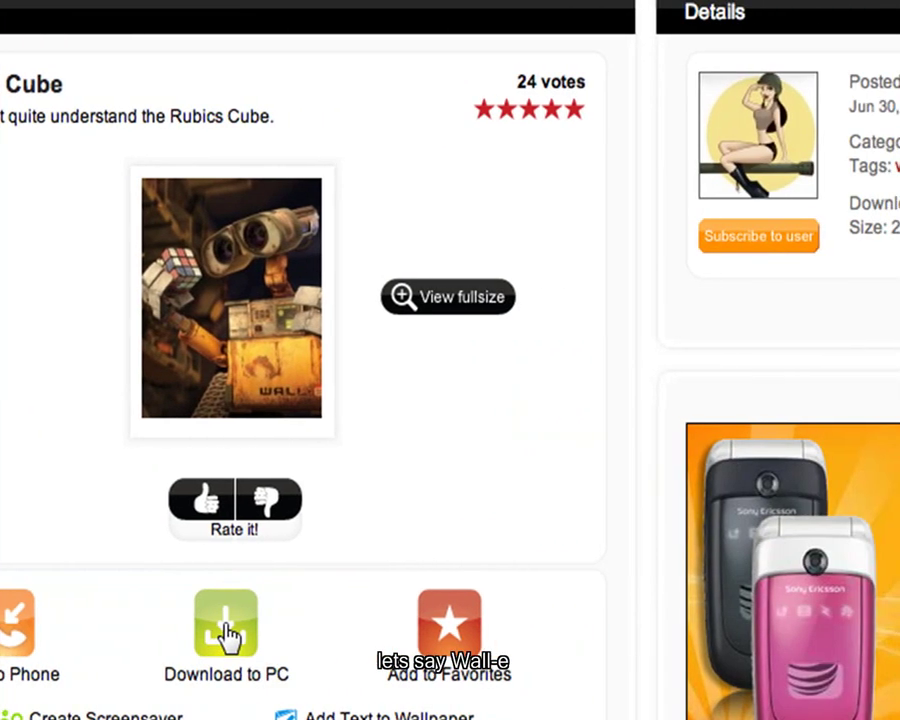
pyautogui.click(226, 630)
pyautogui.click(728, 392)
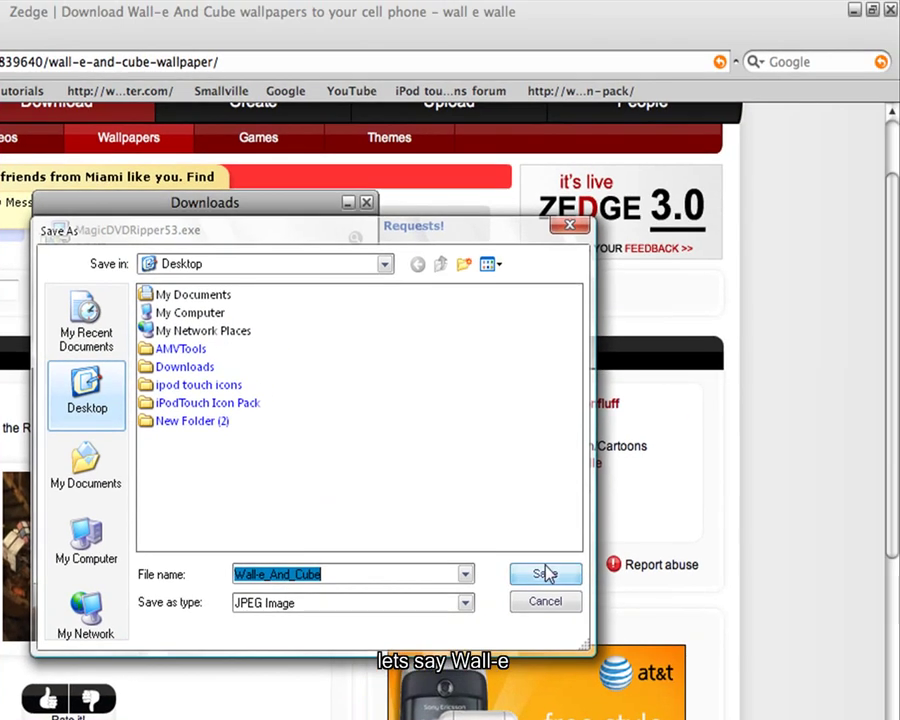
pyautogui.click(545, 574)
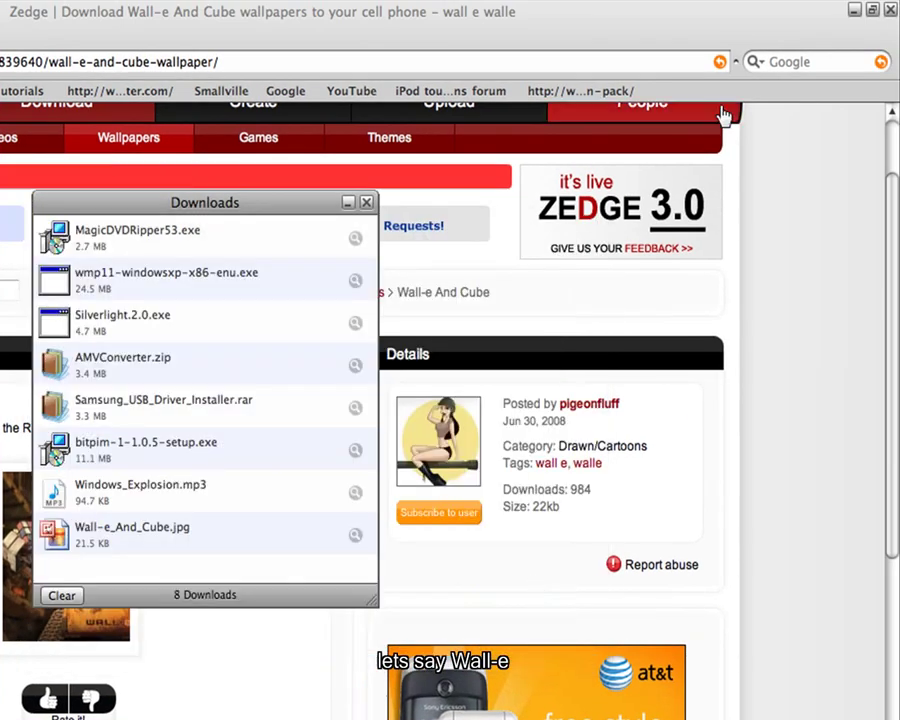
# Return to BitPim, clear and close the browser's downloads list, and select Windows_Explosion.mp3 in the ms folder
pyautogui.click(860, 20)
pyautogui.click(856, 12)
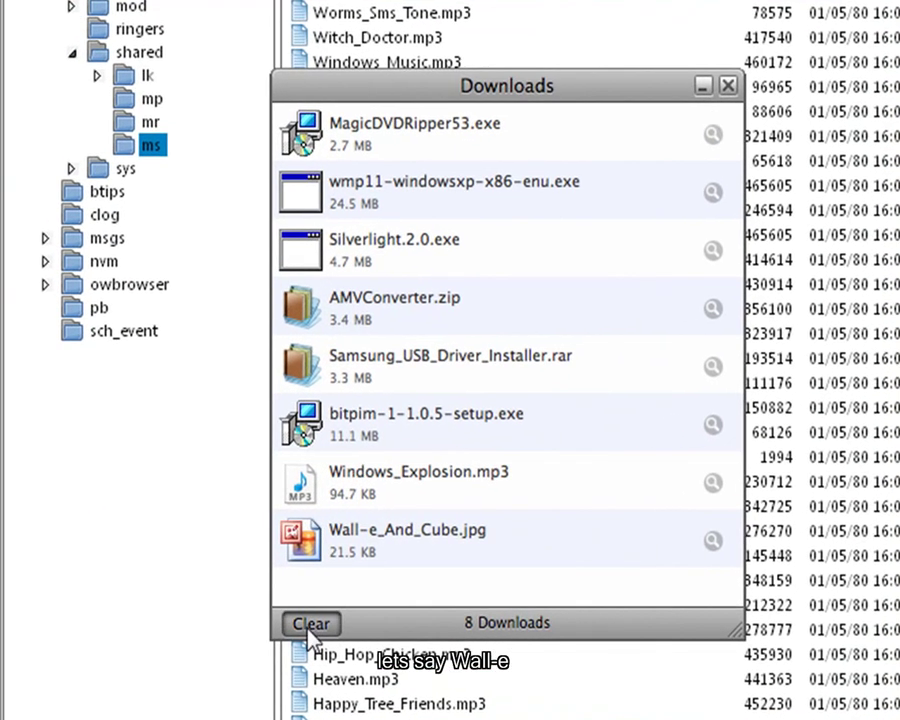
pyautogui.click(310, 624)
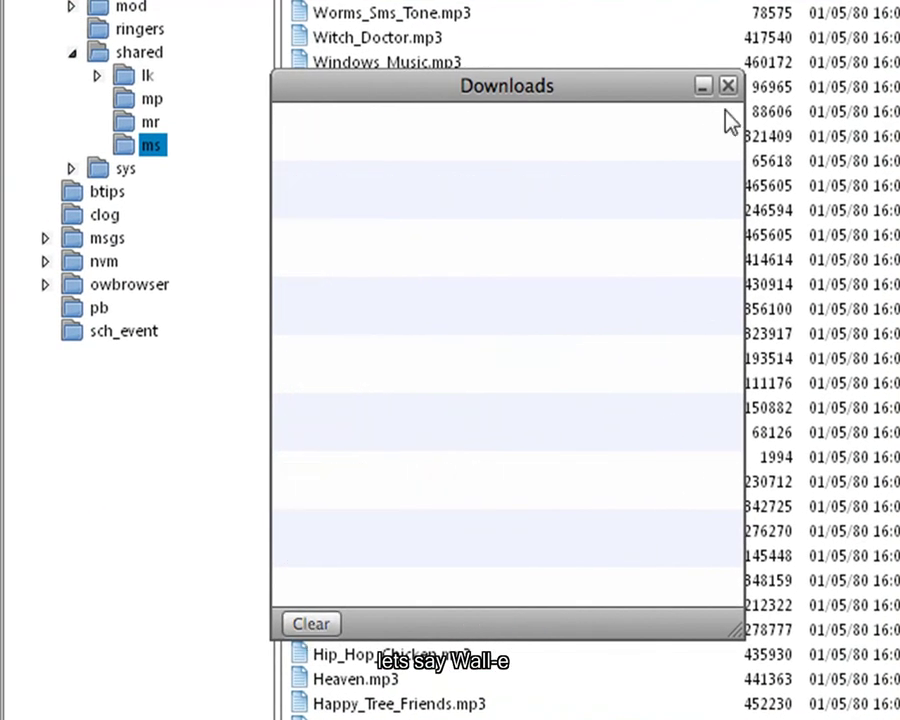
pyautogui.click(728, 88)
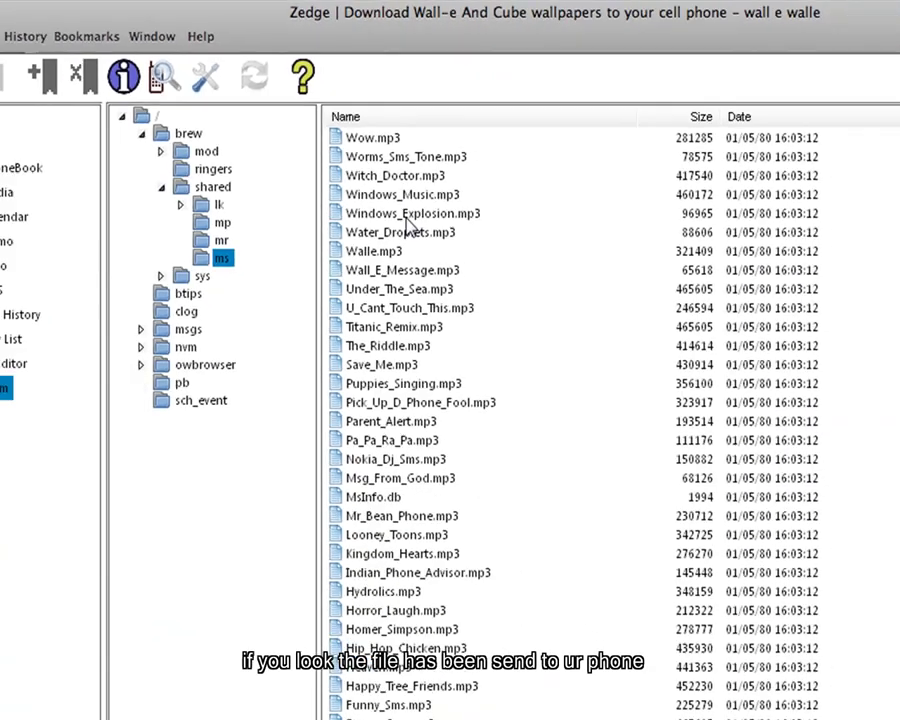
pyautogui.click(420, 287)
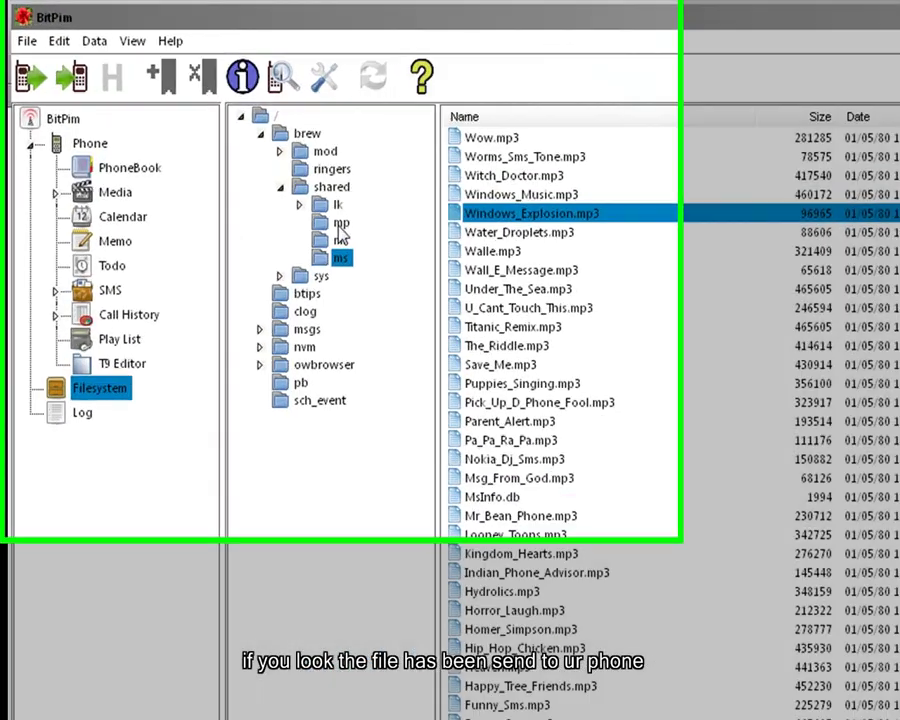
# Add the Wall-e_And_Cube picture from the Desktop to the phone's mp folder as a new file
pyautogui.click(231, 146)
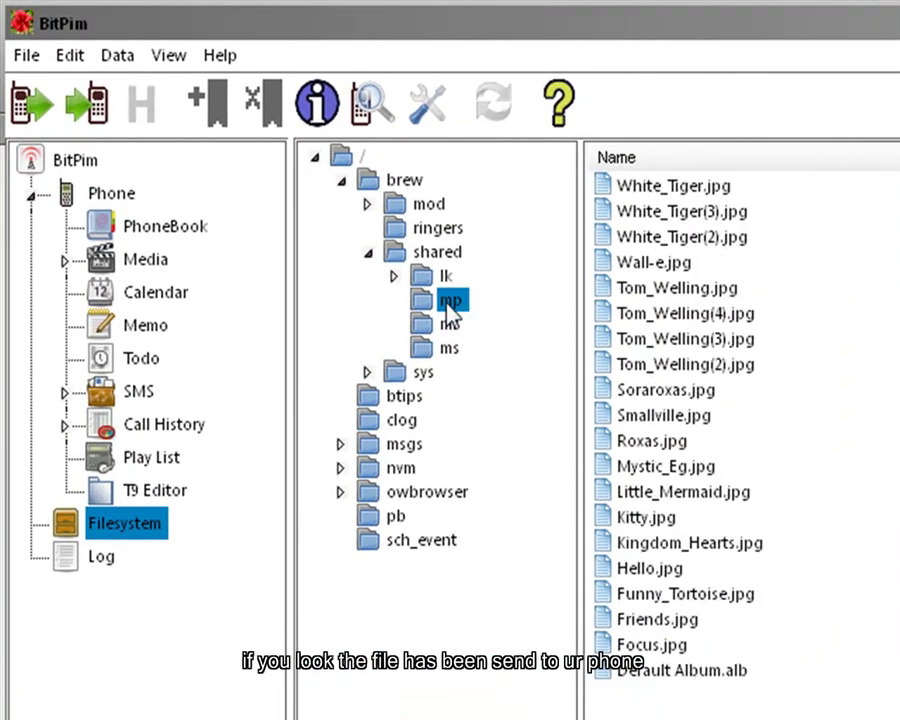
pyautogui.rightClick(449, 310)
pyautogui.click(490, 345)
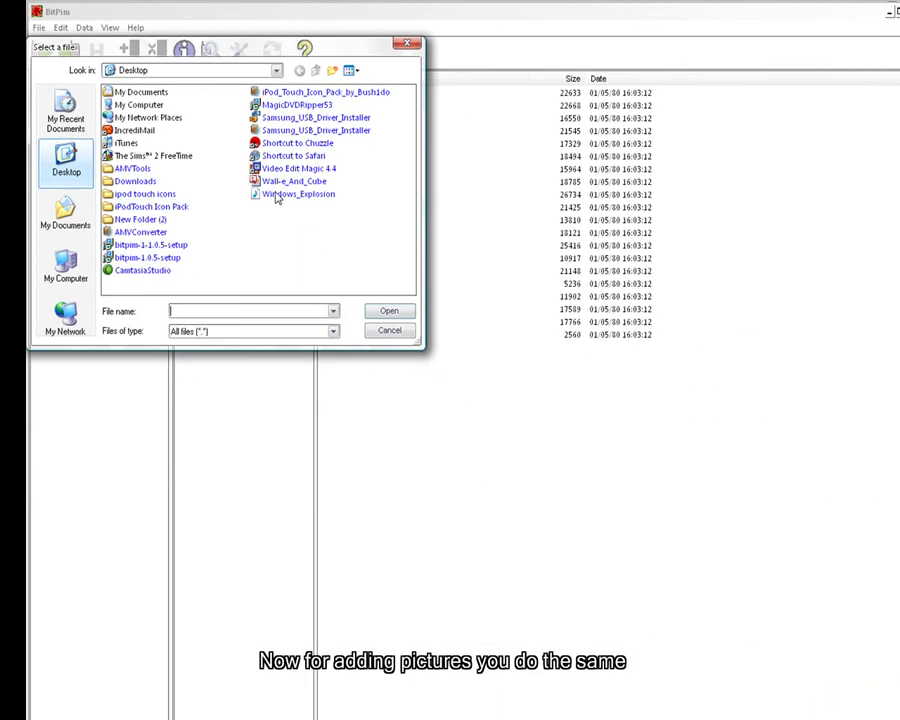
pyautogui.click(272, 183)
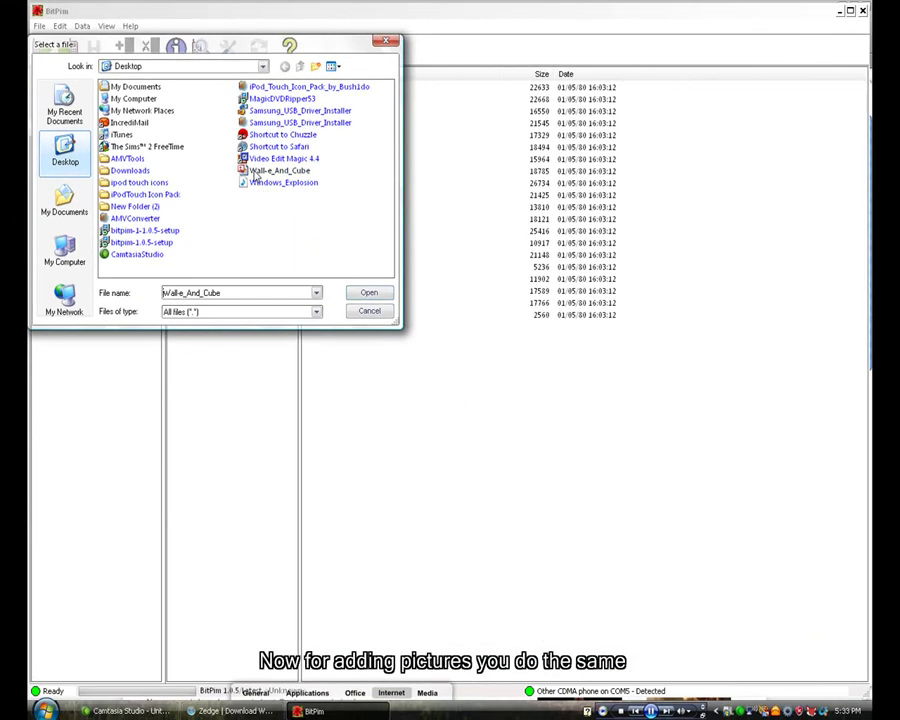
pyautogui.click(256, 172)
pyautogui.click(372, 294)
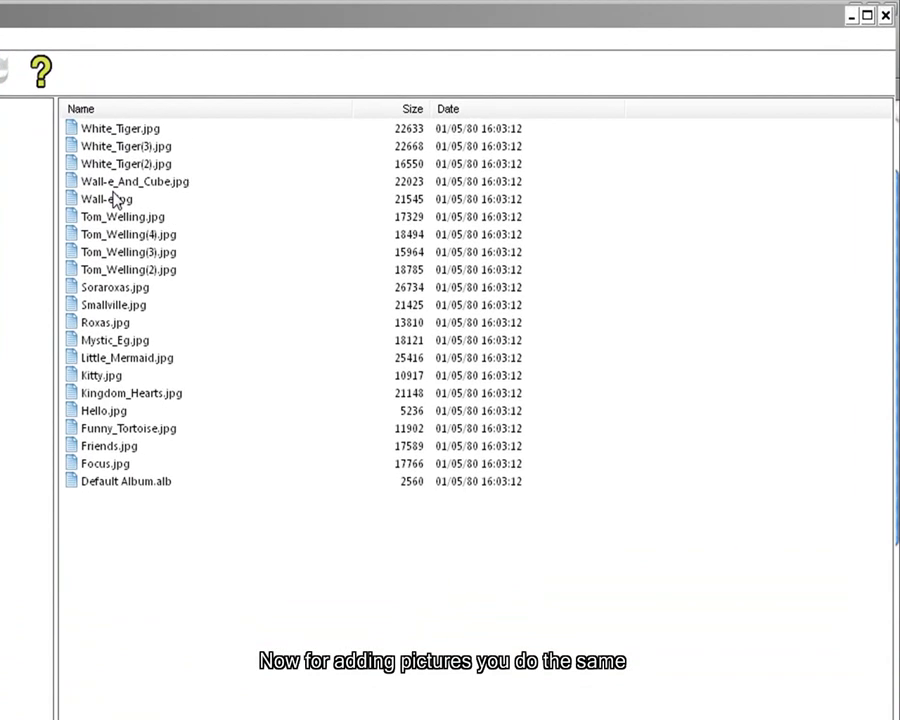
# Select Wall-e_And_Cube.jpg in the mp folder's file list and close BitPim
pyautogui.click(95, 183)
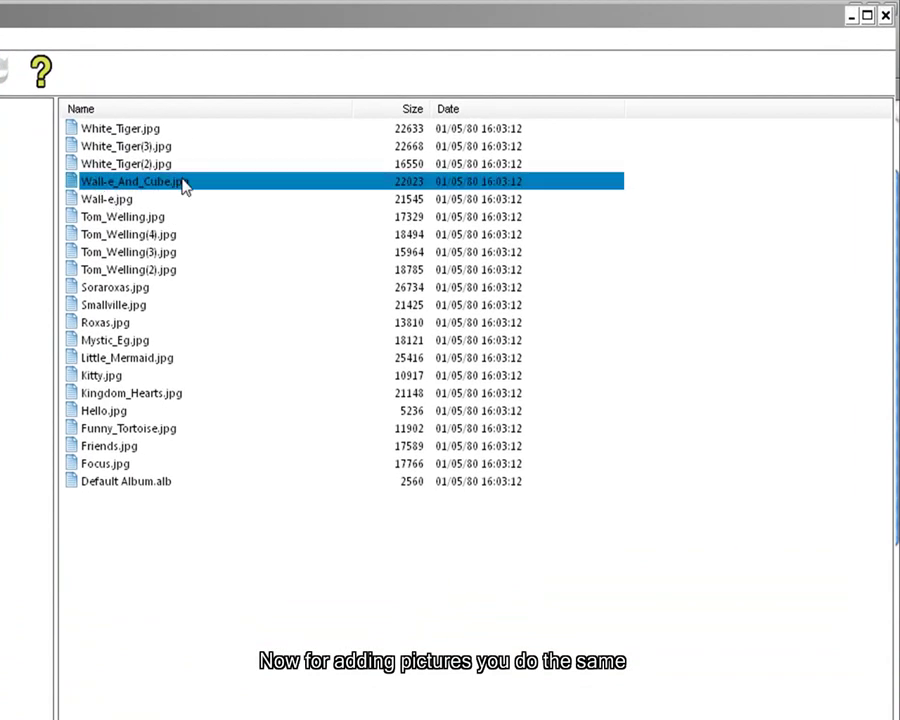
pyautogui.click(886, 17)
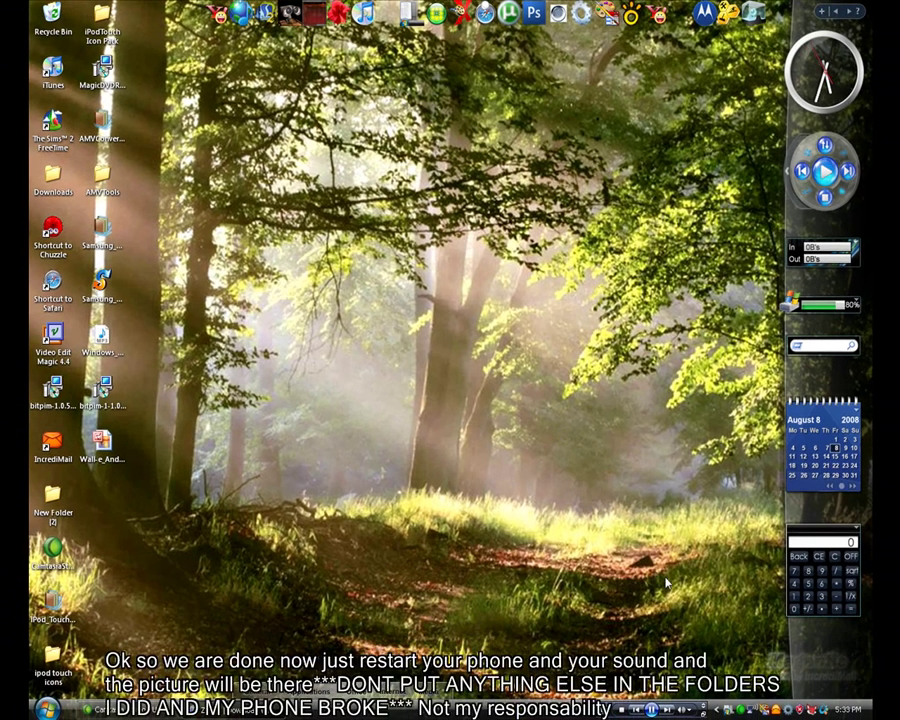
pyautogui.rightClick(742, 709)
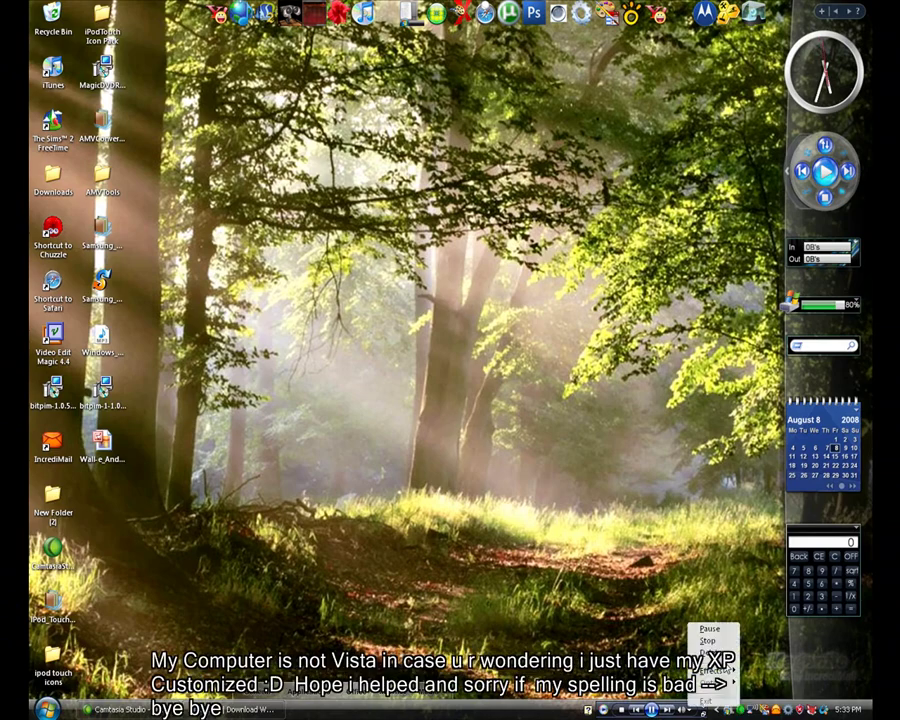